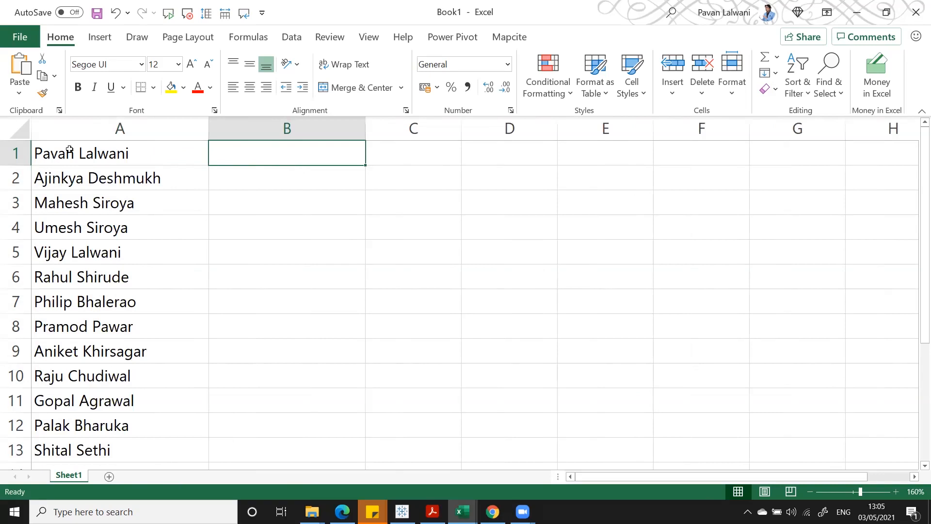
- Flash fill column B with first names from an example first name in B1
scroll(122, 309, "up", 2)
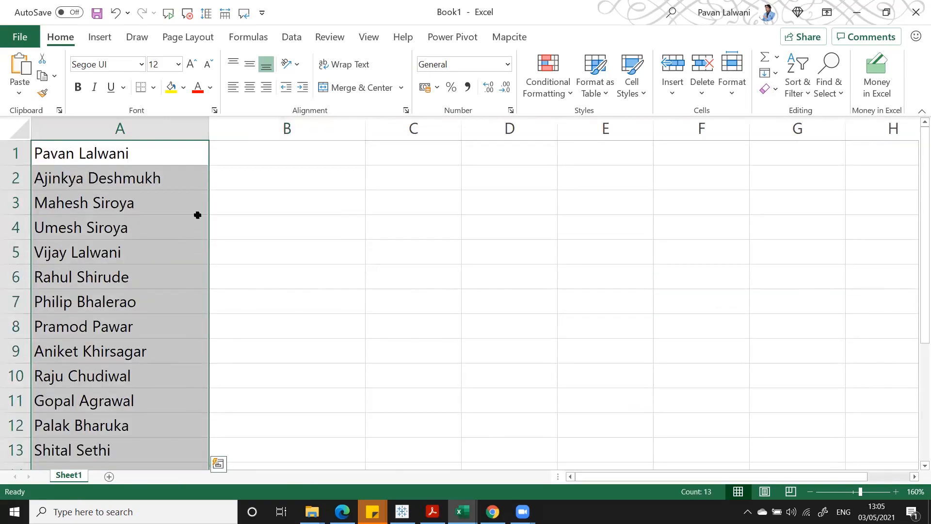
left_click(254, 172)
left_click(255, 155)
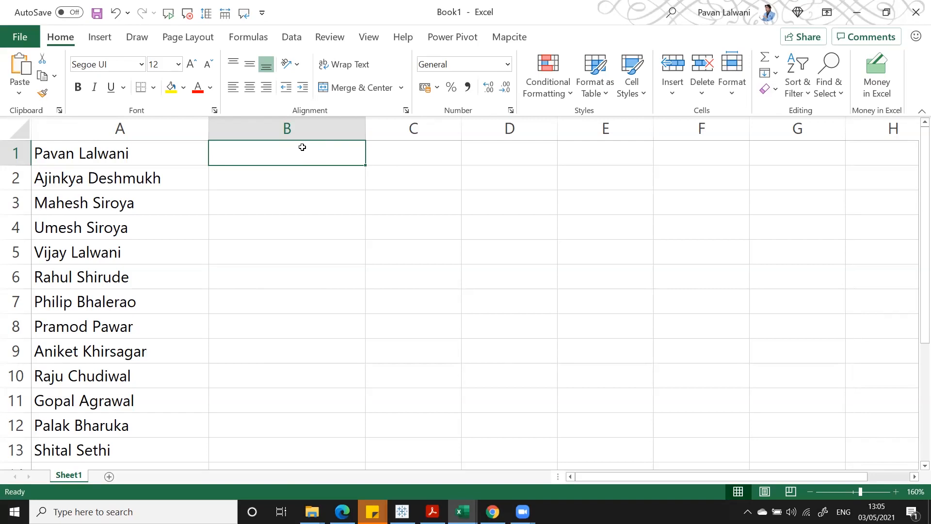
key("Return")
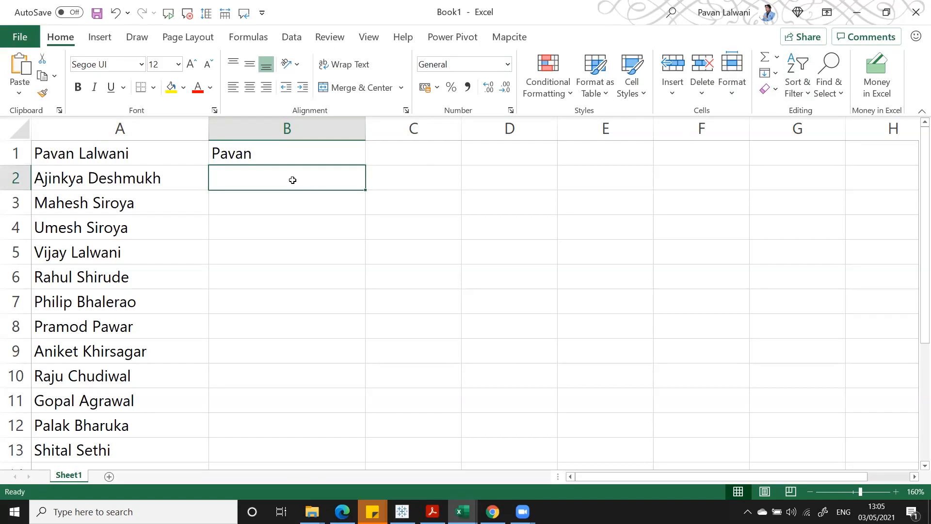
key("ctrl+e")
- Flash fill column C with surnames from an example surname in C1
left_click(410, 155)
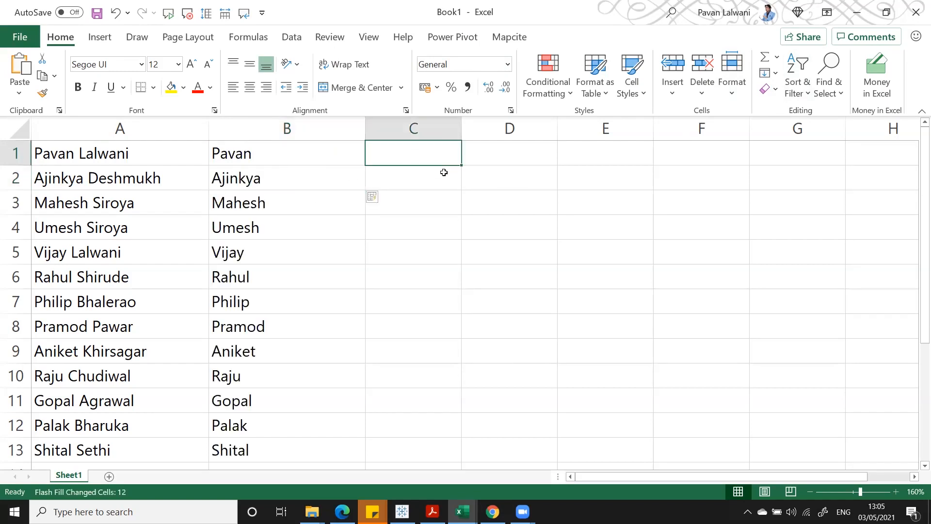
key("Return")
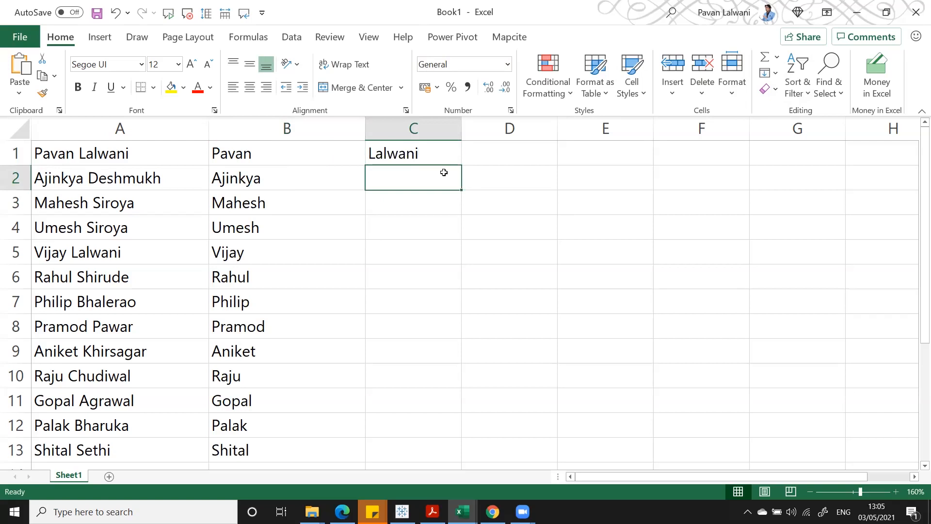
key("ctrl+e")
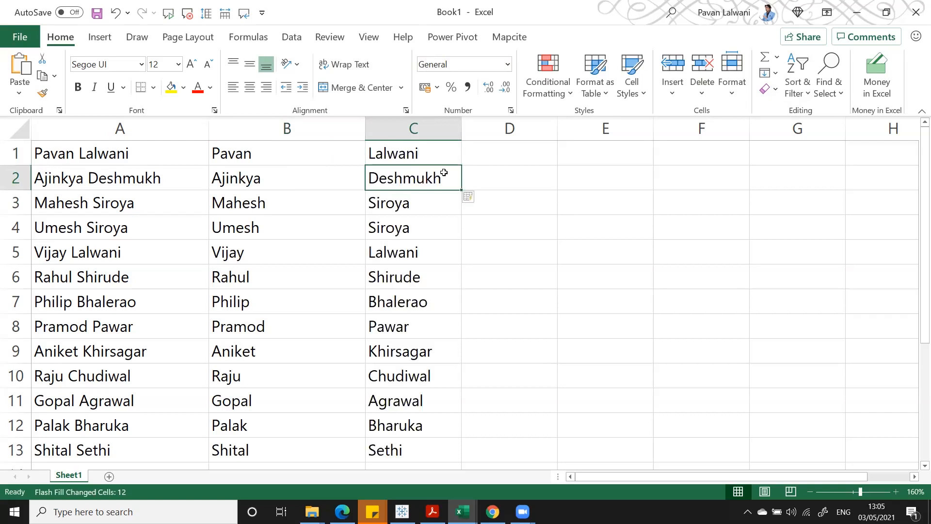
- Clear B1:C13 and flash fill the first names into column B again
left_click_drag(284, 153, 437, 406)
key("Delete")
left_click(285, 152)
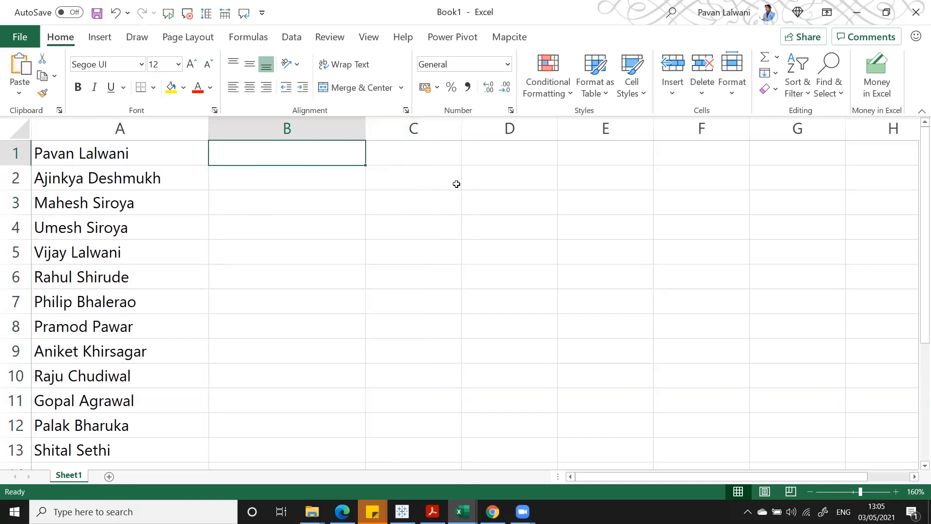
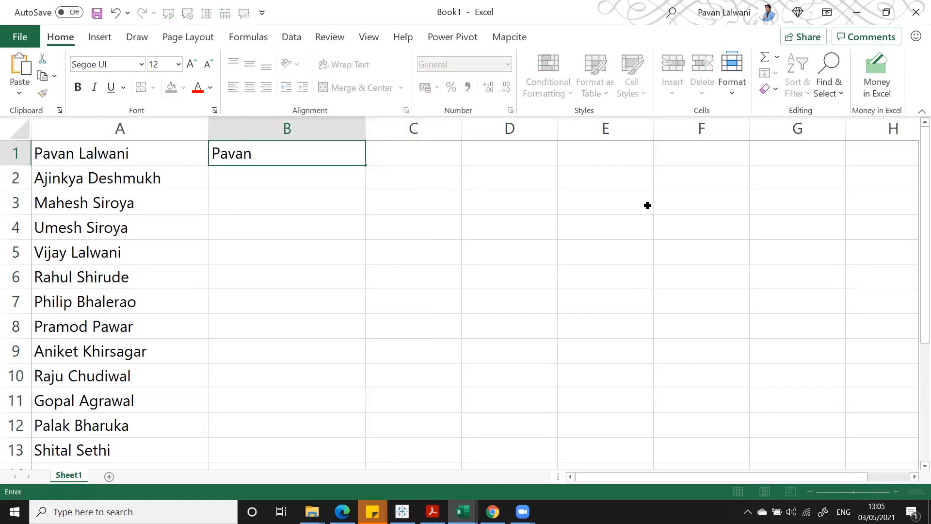
key("Return")
key("ctrl+e")
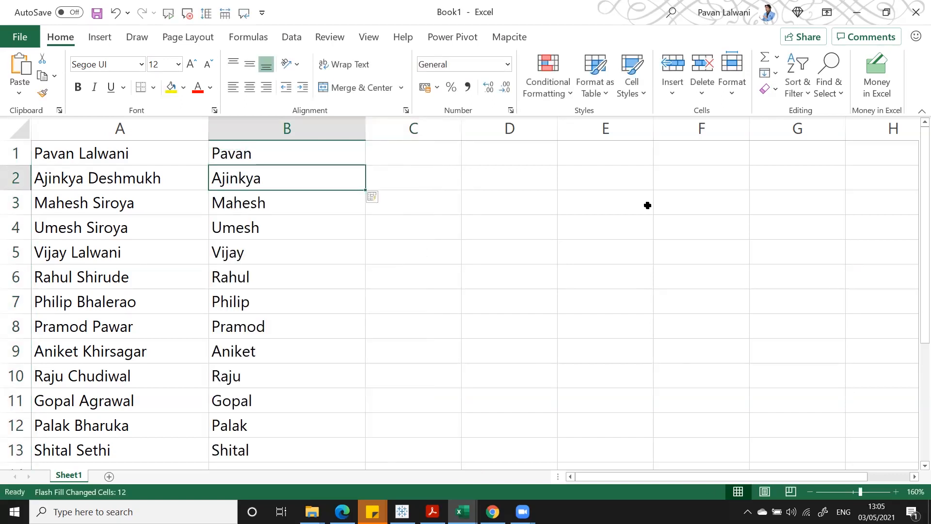
- Flash fill the surnames into column C again
key("Up")
key("Right")
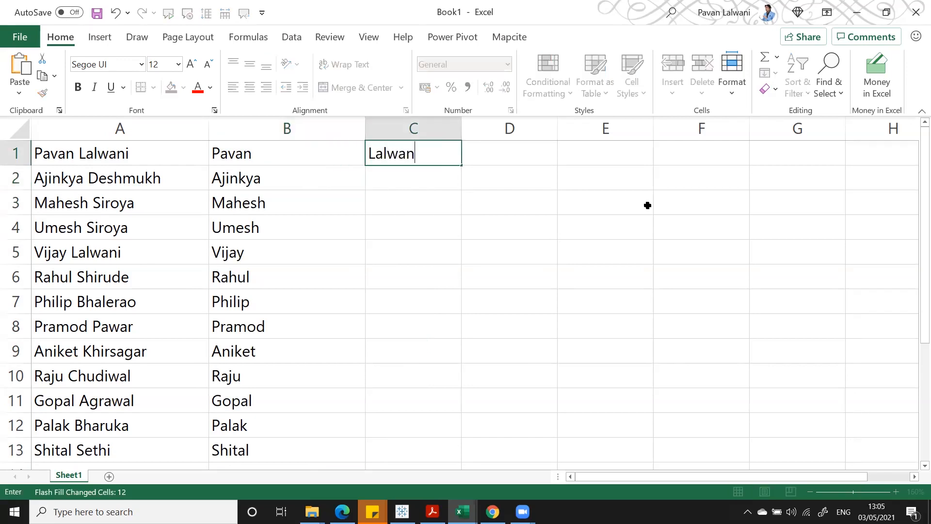
key("Return")
key("ctrl+e")
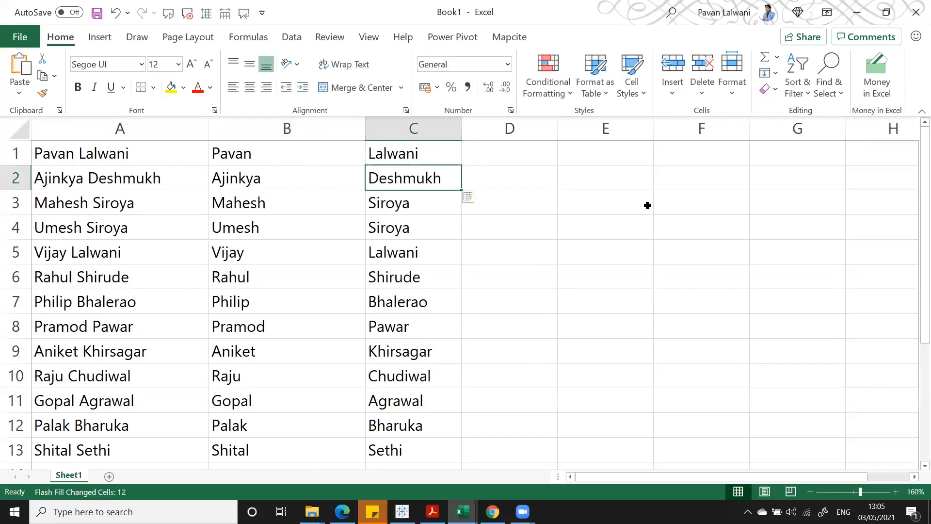
- Delete columns B and C and return to cell B1
left_click_drag(324, 129, 412, 129)
right_click(412, 129)
left_click(460, 266)
left_click(262, 153)
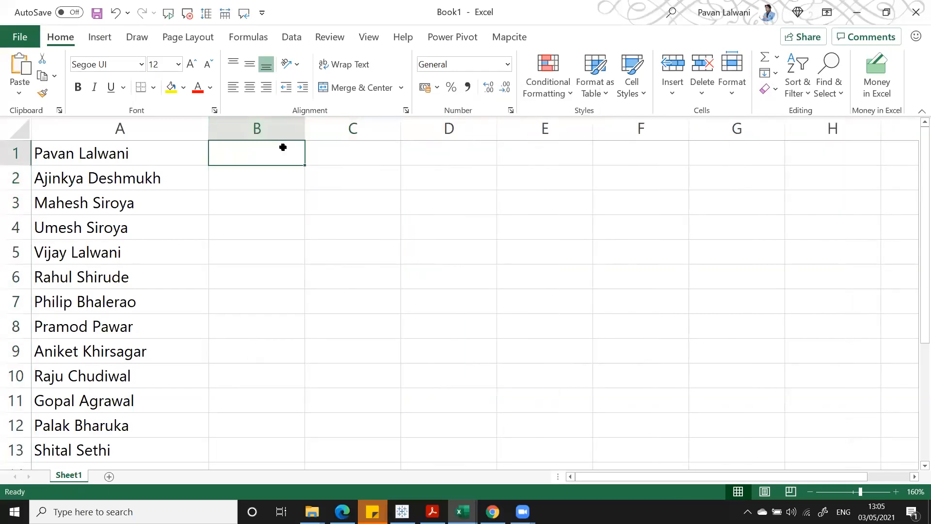
- Widen column B and flash fill uppercase full names, undoing the fill each time
left_click_drag(307, 132, 359, 132)
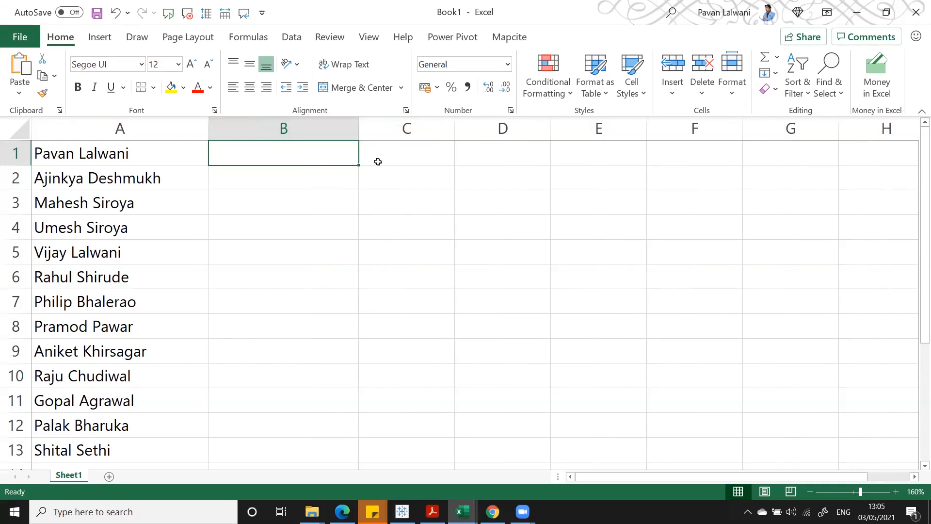
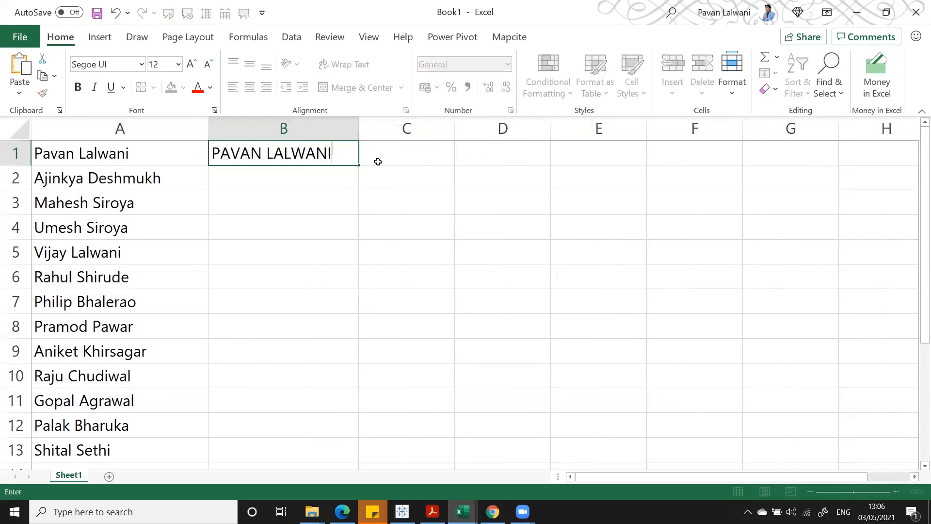
key("Return")
key("ctrl+e")
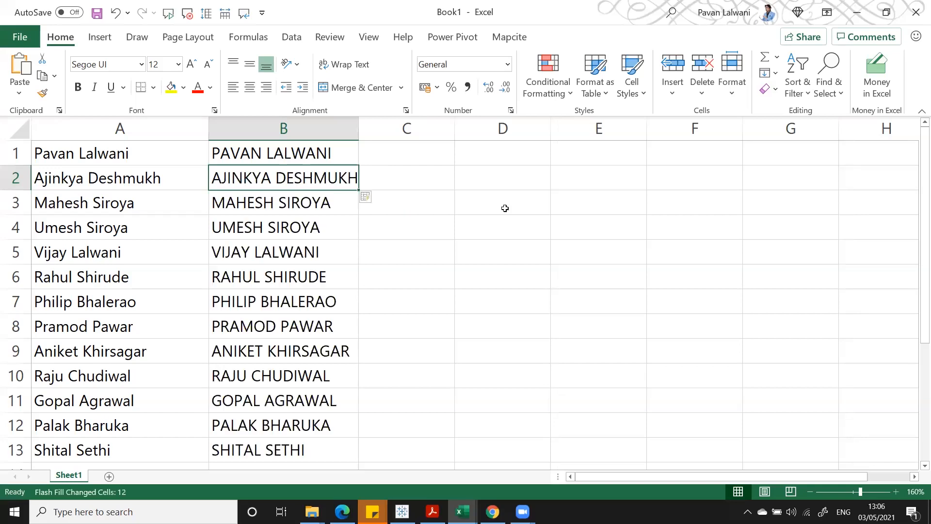
key("ctrl+z")
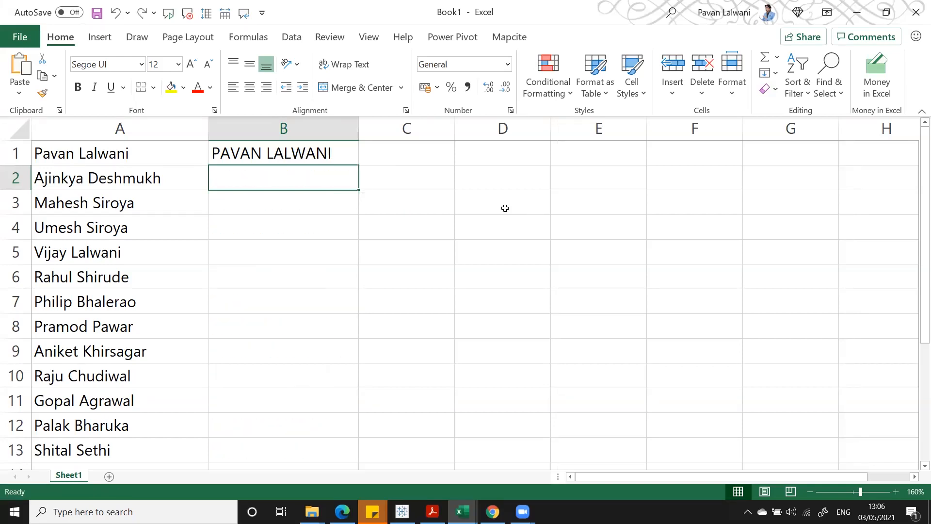
key("ctrl+z")
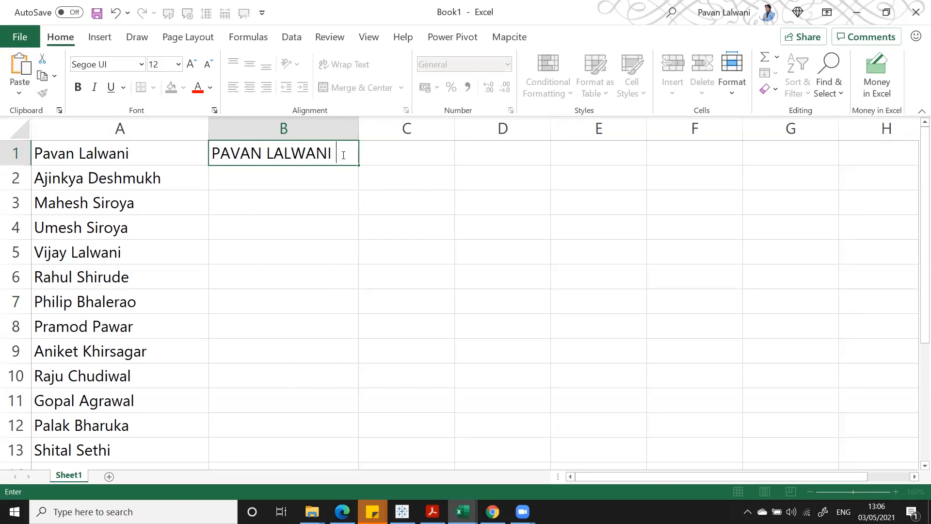
key("Return")
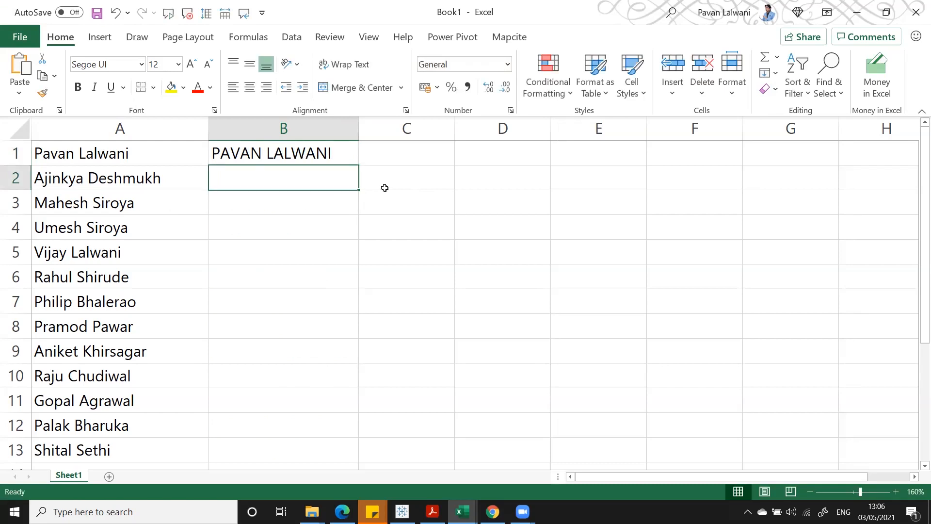
key("ctrl+e")
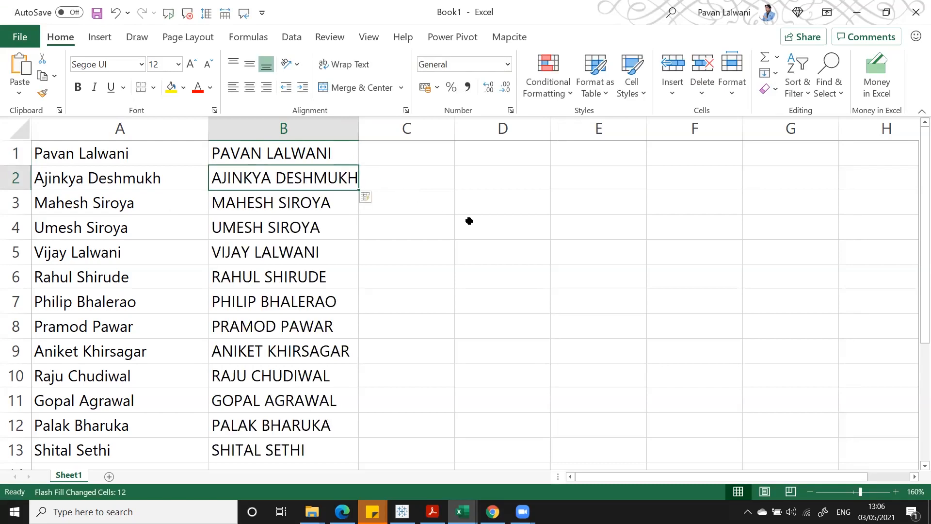
key("ctrl+z")
key("ctrl+z")
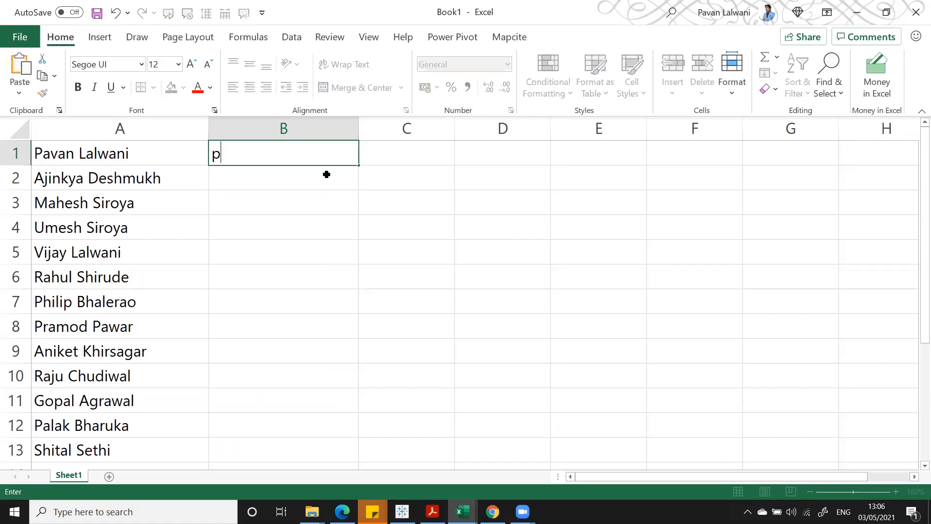
- Flash fill lowercase full names from a lowercase example in B1, then undo
key("Return")
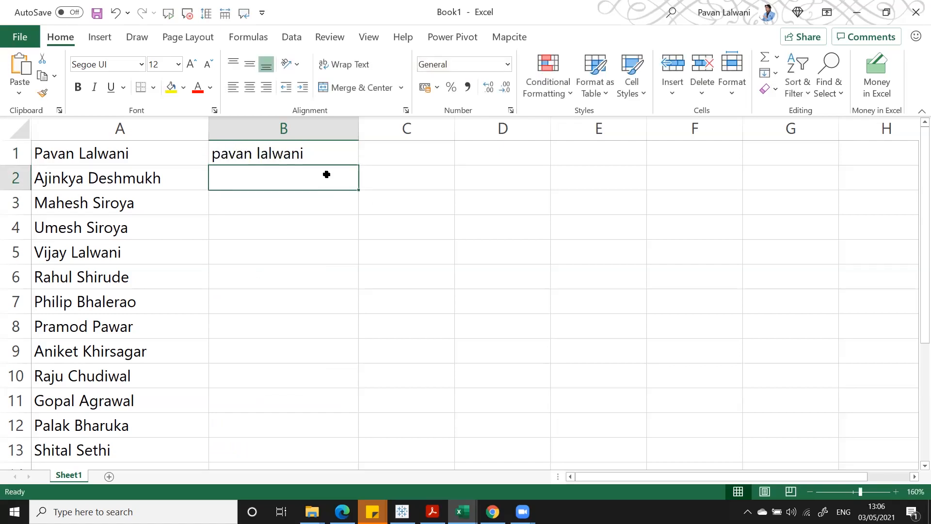
key("ctrl+e")
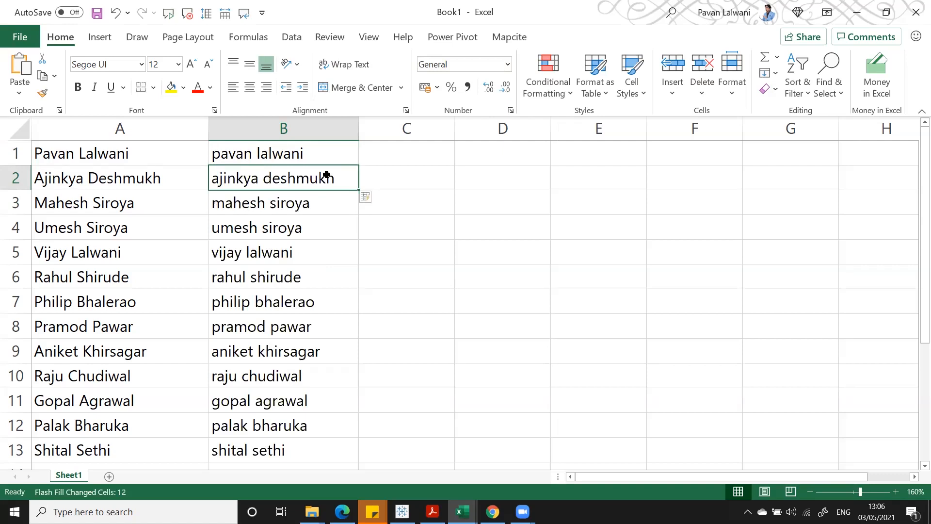
key("ctrl+z")
key("ctrl+z")
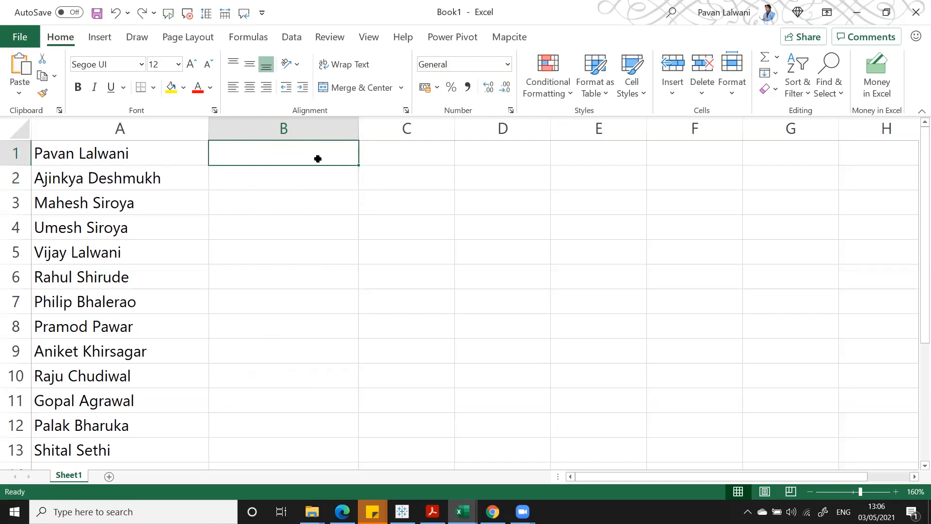
- Flash fill column B with each name's first initial from the example in B1
type("P")
key("Return")
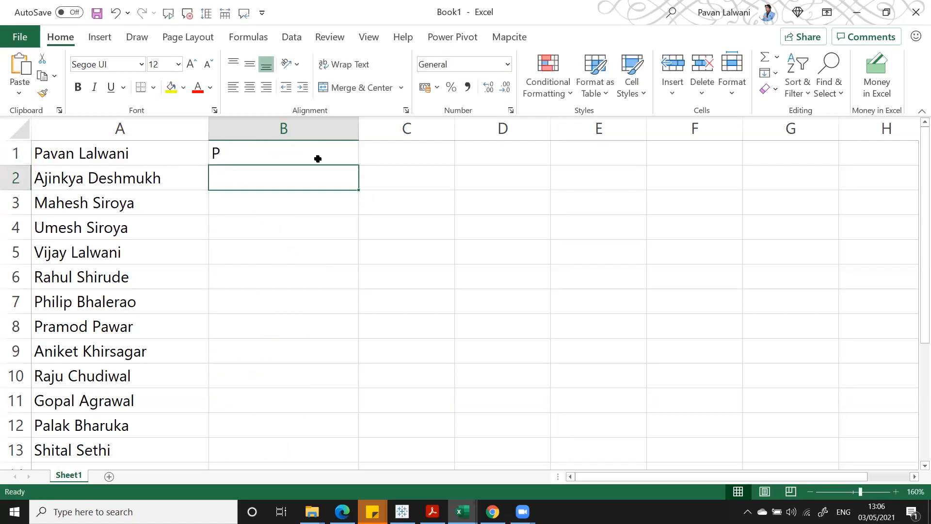
key("ctrl+e")
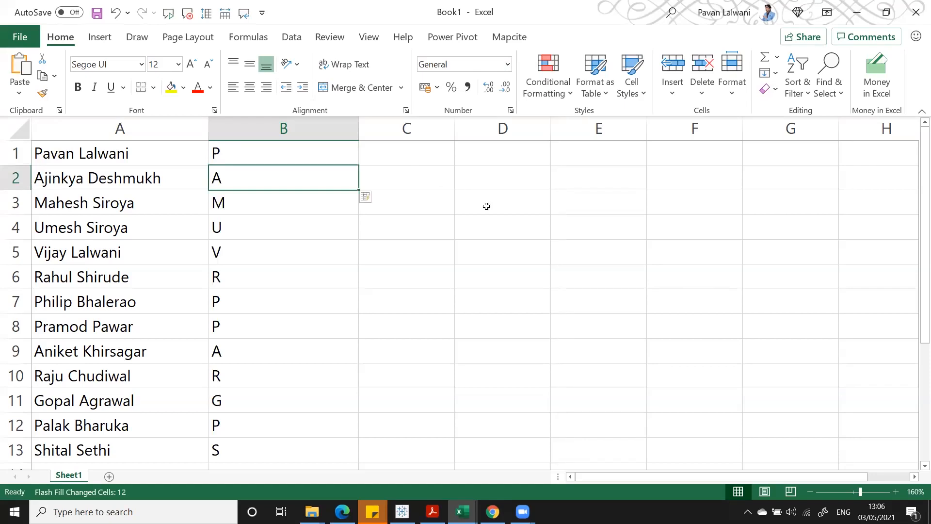
key("ctrl+2")
left_click_drag(53, 158, 501, 215)
key("Escape")
left_click(56, 166)
key("ctrl+2")
mouse_move(31, 142)
left_mouse_down()
mouse_move(41, 179)
mouse_move(43, 463)
left_mouse_up()
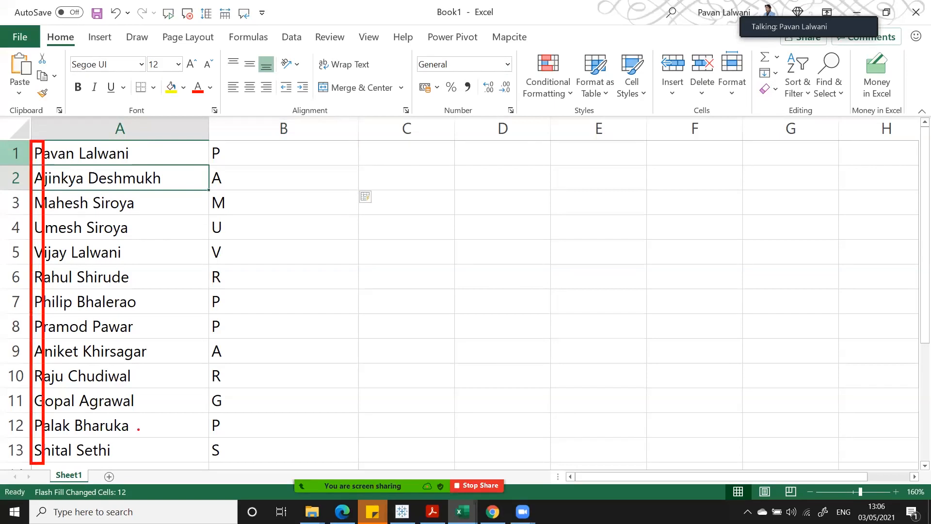
mouse_move(205, 137)
left_mouse_down()
mouse_move(252, 438)
mouse_move(236, 468)
left_mouse_up()
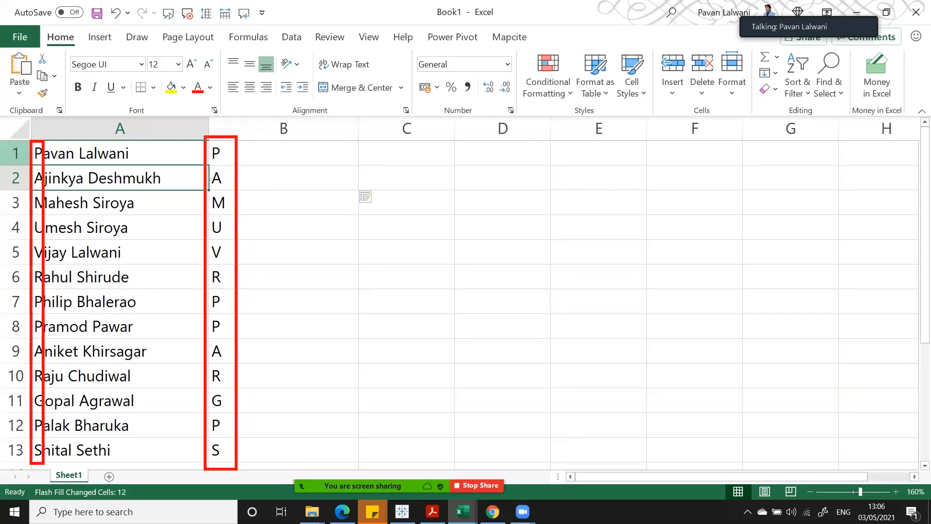
key("Escape")
- Delete the initials column and widen the new column B
left_click(338, 132)
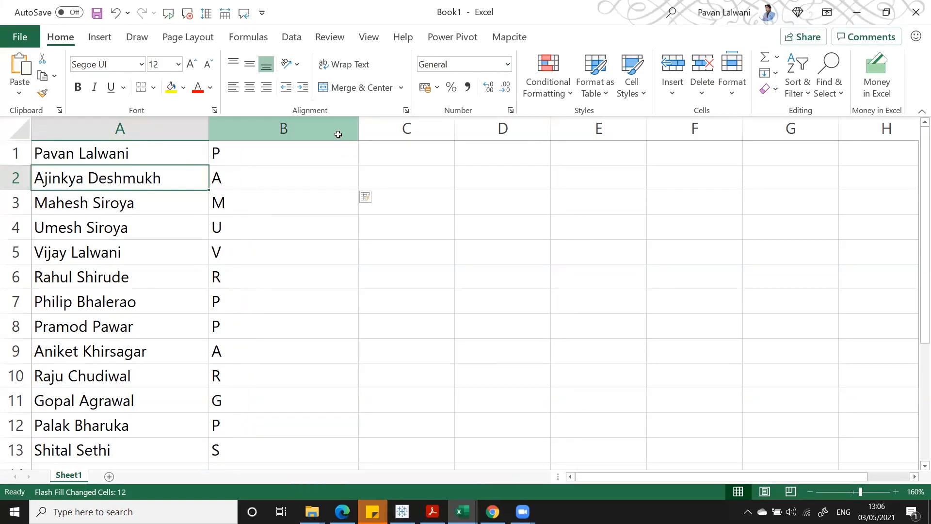
right_click(338, 131)
left_click(374, 272)
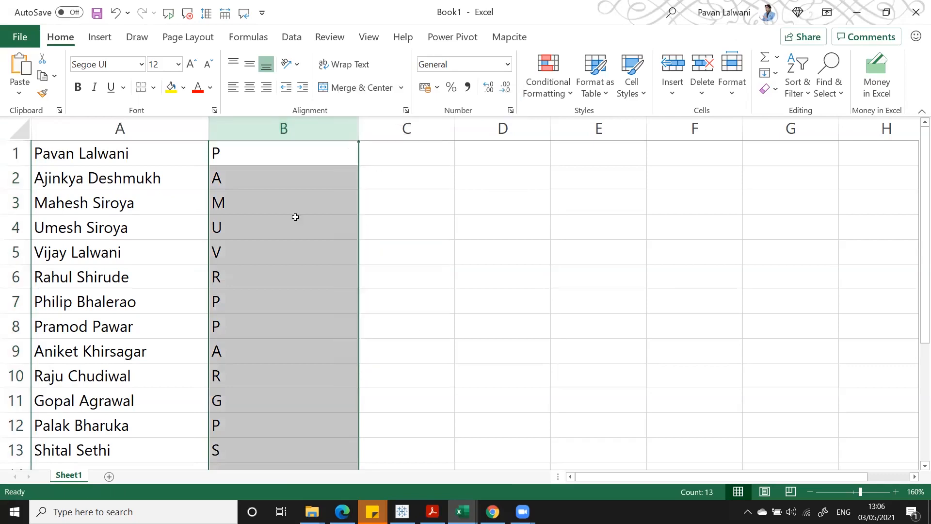
left_click(271, 145)
left_click_drag(305, 129, 347, 129)
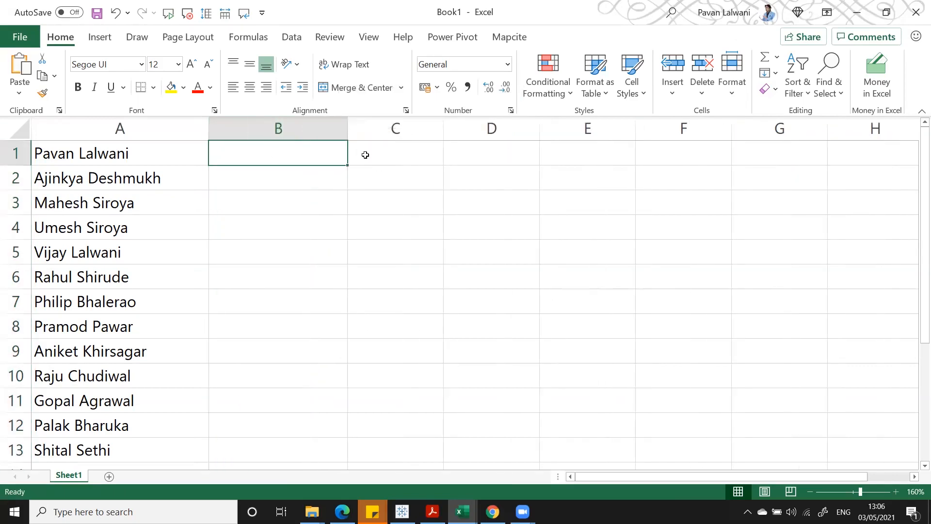
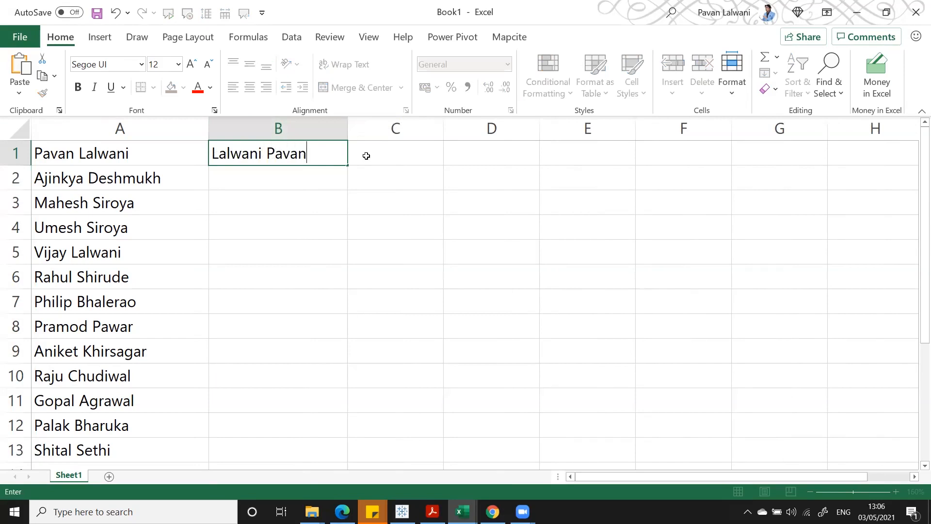
key("Return")
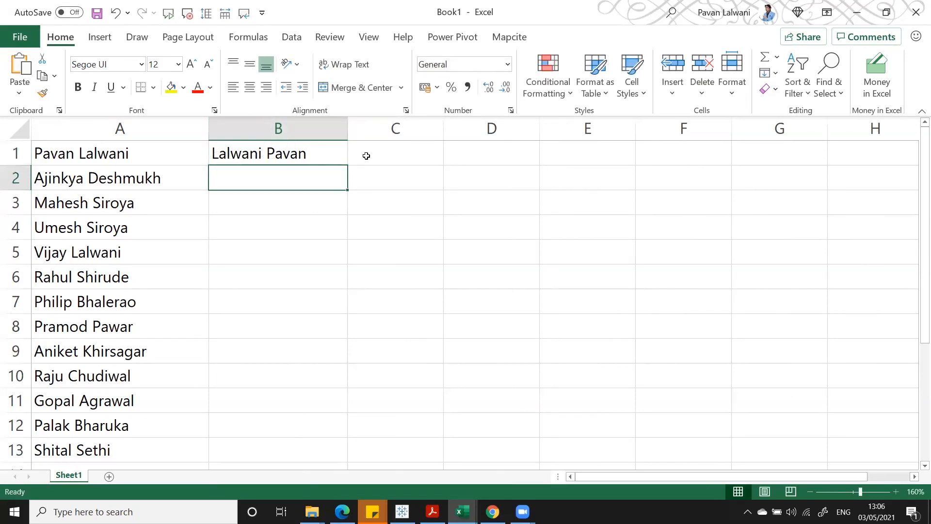
key("ctrl+e")
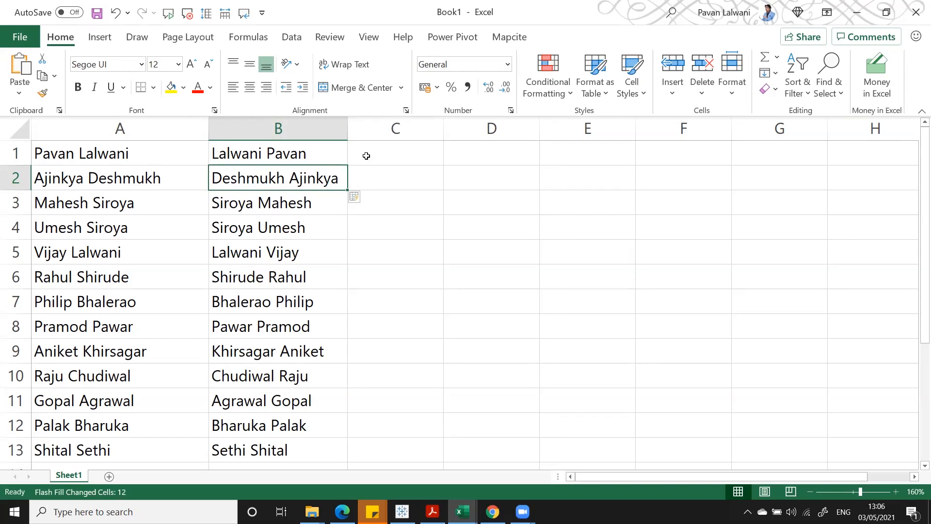
key("ctrl+z")
key("ctrl+z")
type("P L")
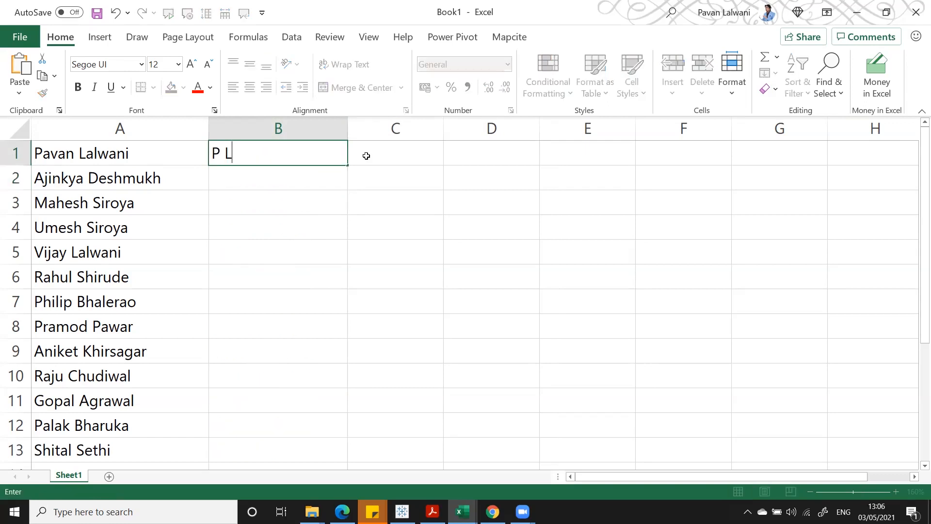
- Flash fill initials down column B, then undo the fill
key("Return")
key("ctrl+e")
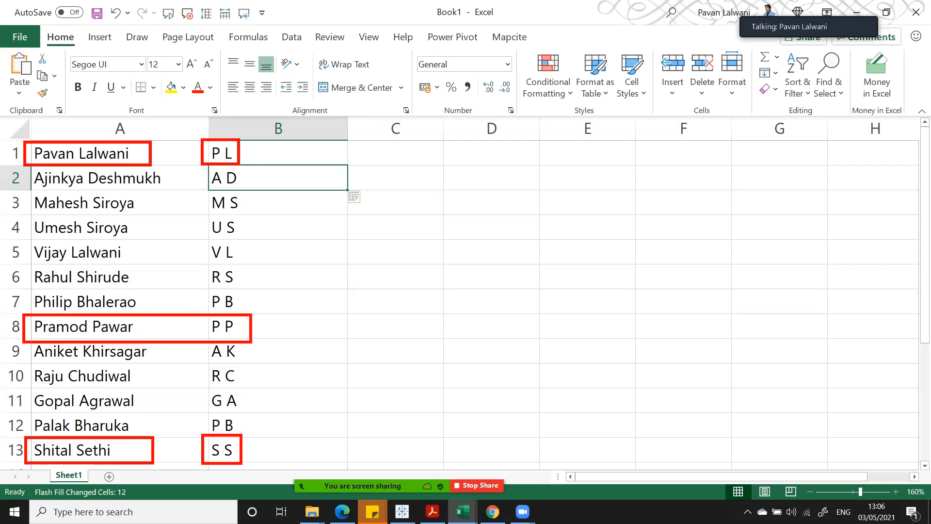
left_click(278, 128)
right_click(278, 129)
key("Escape")
key("ctrl+z")
- Flash fill spaced initials from a new B1 example, then undo them
left_click(268, 151)
type("P L")
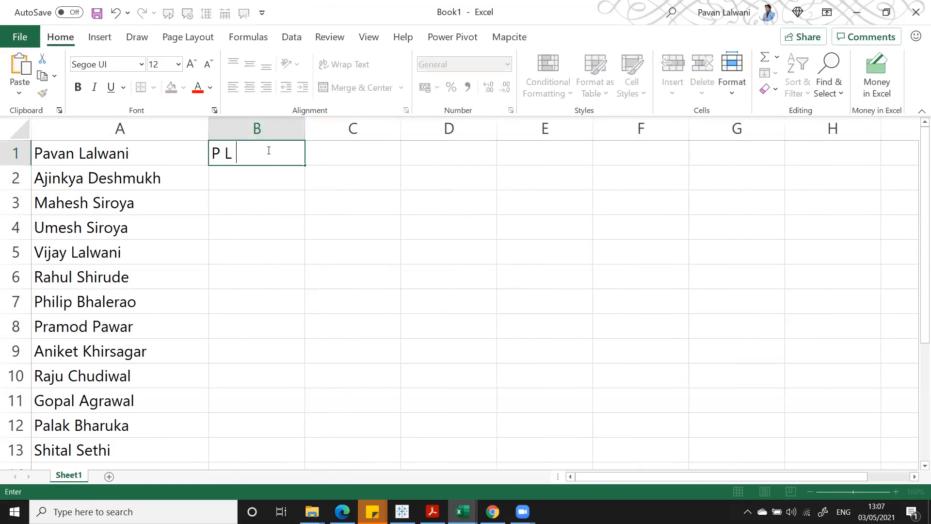
key("Return")
key("ctrl+e")
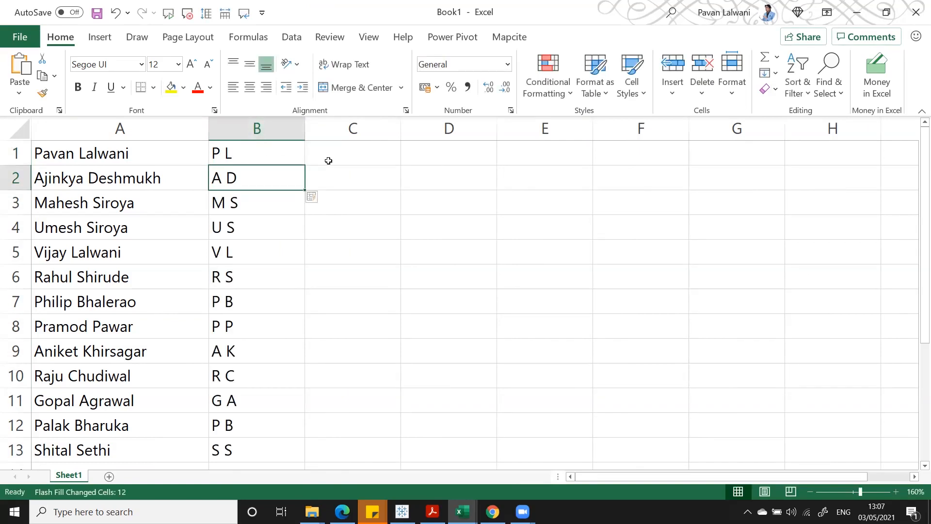
key("ctrl+z")
- Enter the first full name in capitals in B1 and autofit column B
left_click(243, 153)
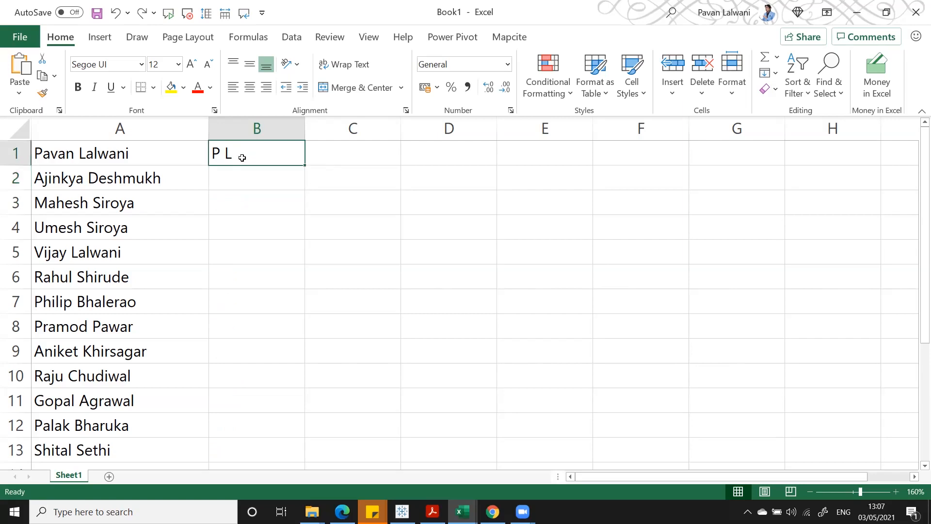
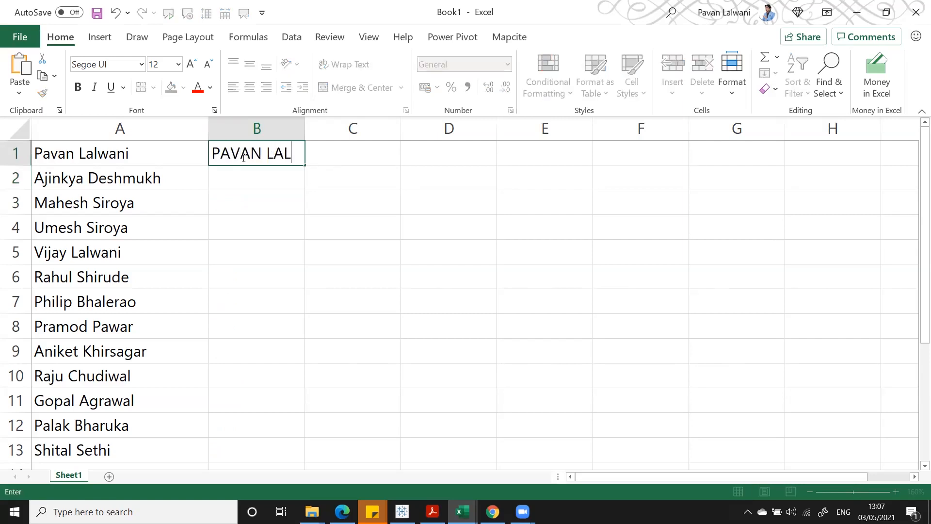
key("Return")
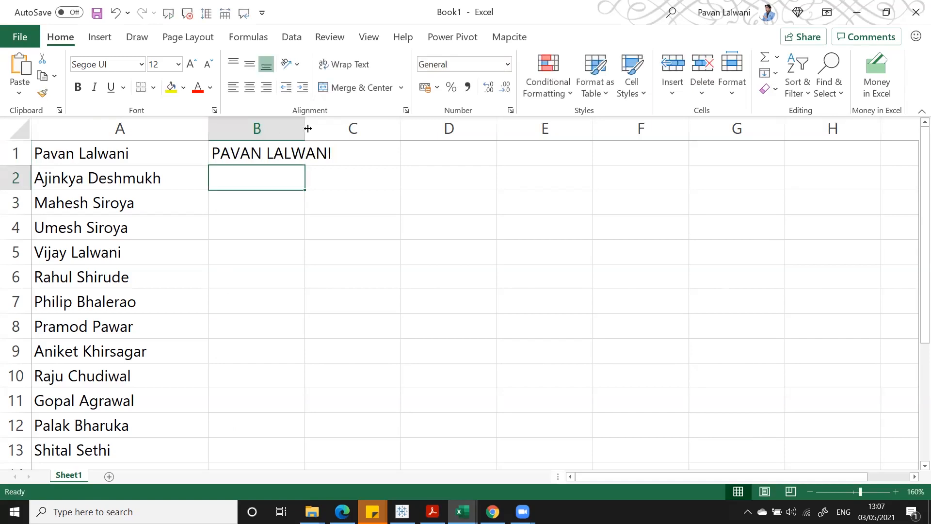
double_click(305, 128)
- Flash fill all 13 names in capitals via Home > Fill and widen column B
left_click(770, 73)
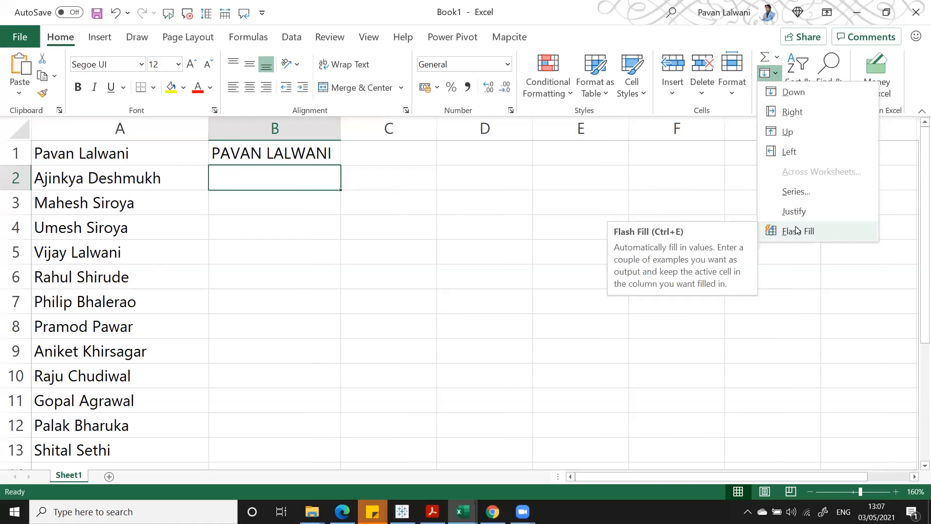
left_click(836, 231)
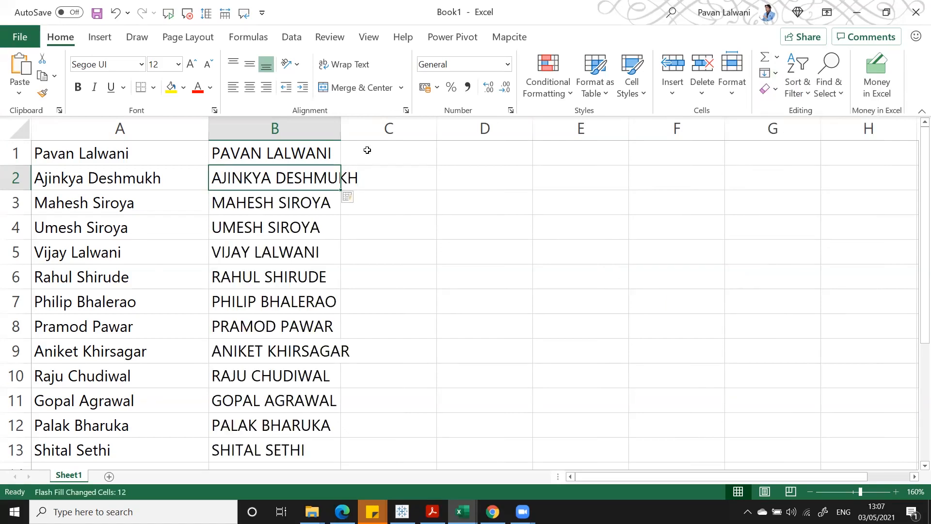
left_click_drag(337, 124, 383, 125)
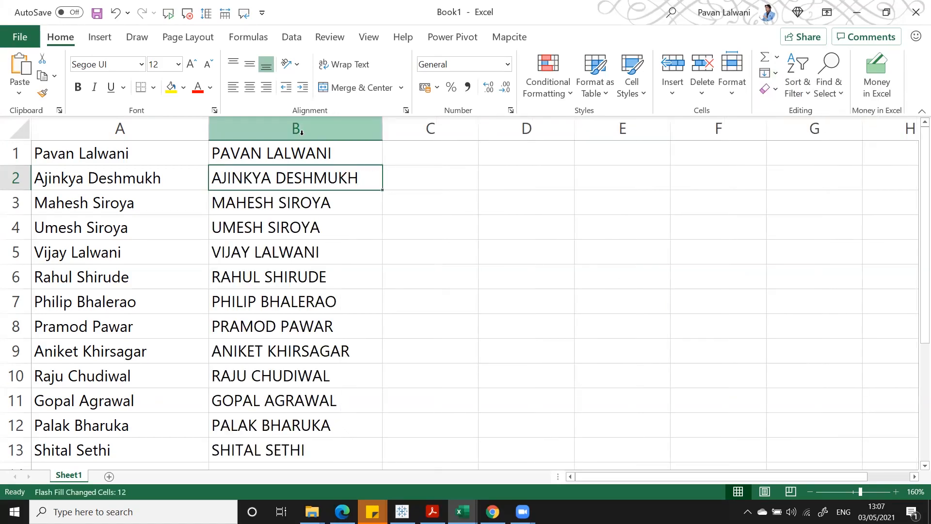
- Delete column B with the capitalised names and select cell B1
left_click(301, 131)
right_click(301, 135)
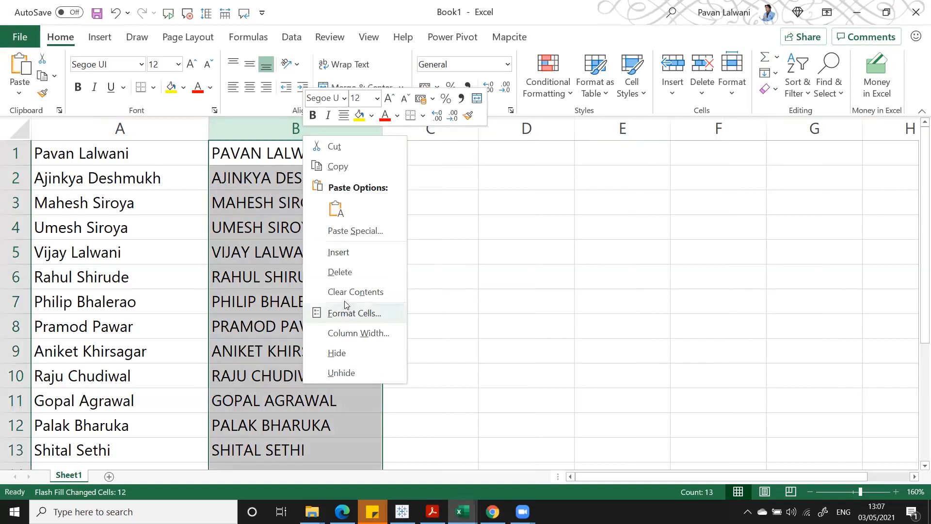
left_click(340, 272)
left_click(271, 146)
left_click_drag(401, 139, 401, 139)
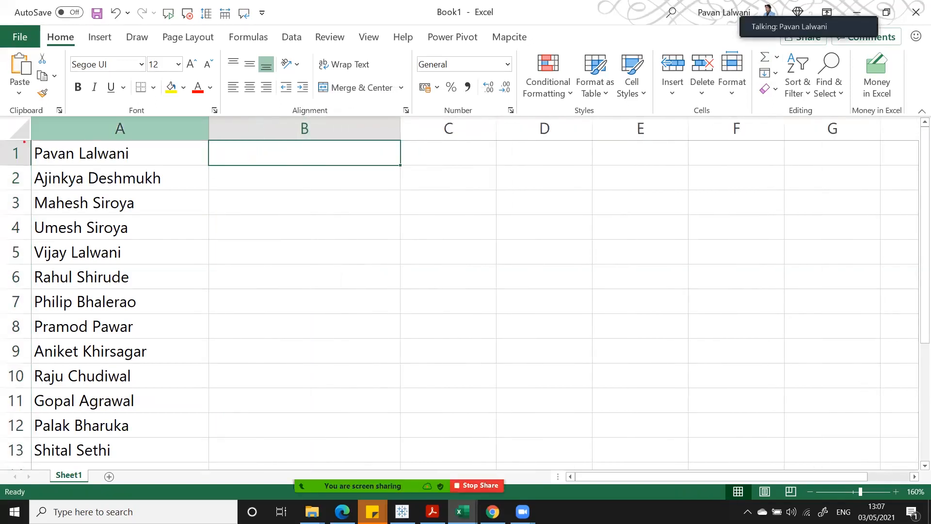
left_click_drag(400, 129, 502, 128)
double_click(393, 155)
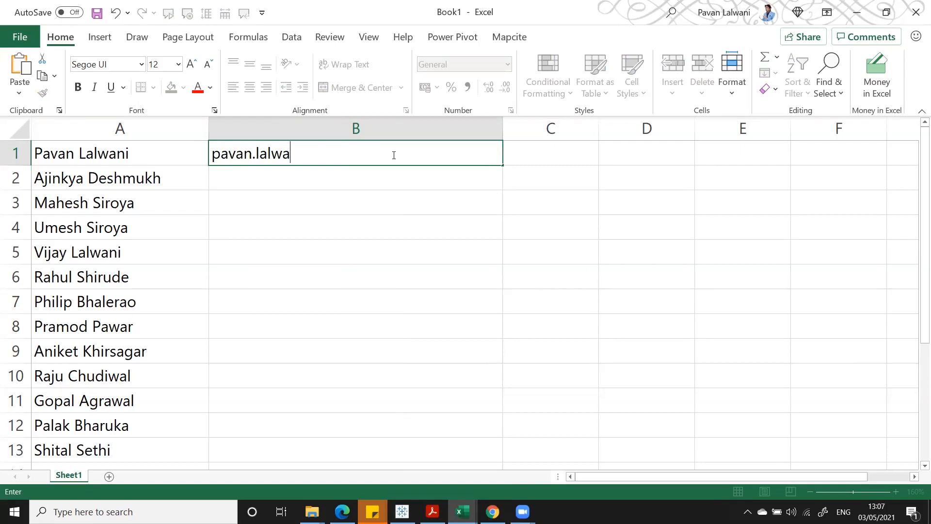
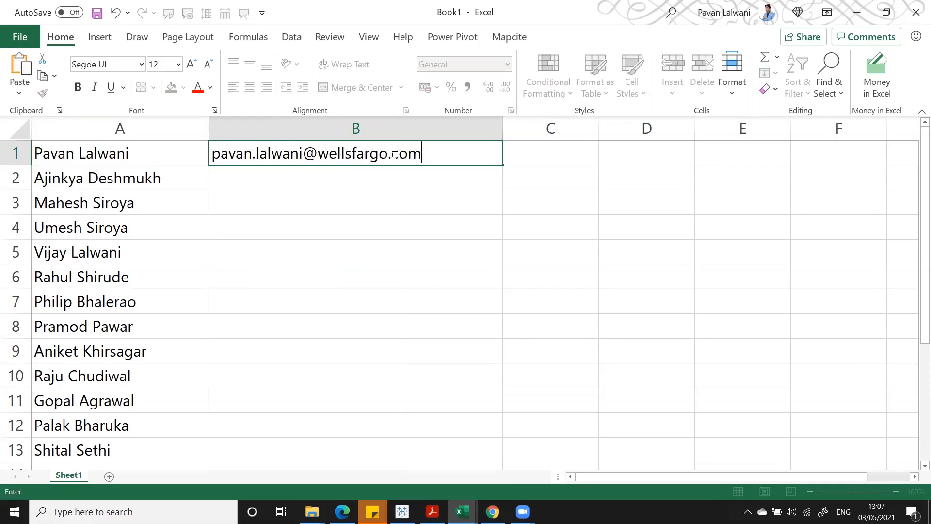
key("Return")
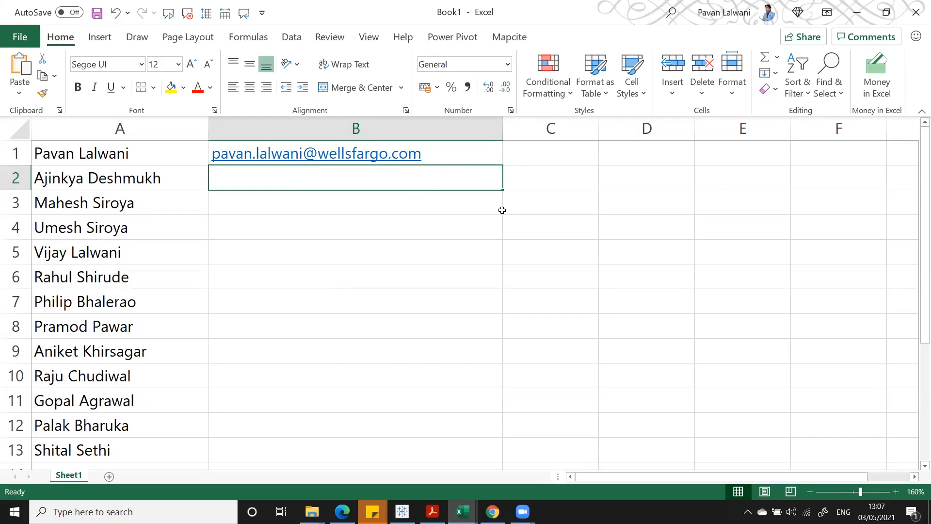
key("ctrl+e")
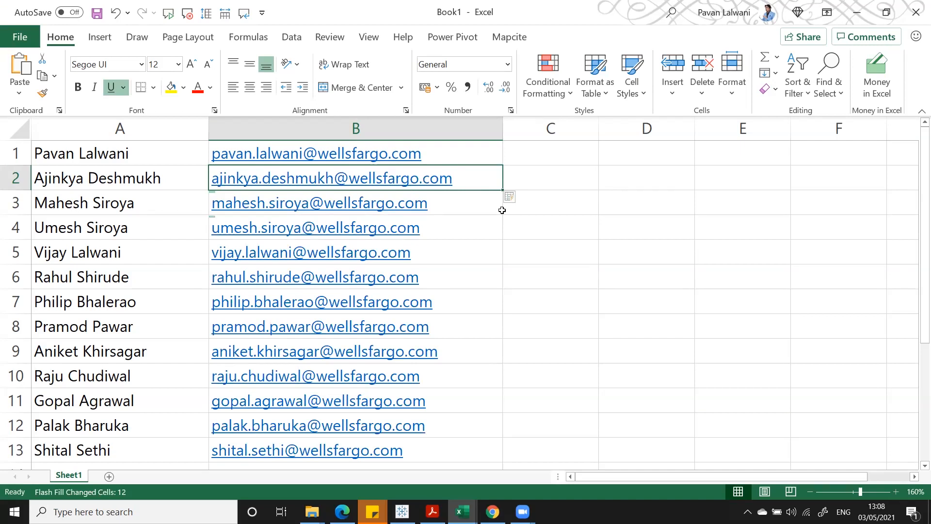
key("ctrl+z")
key("ctrl+z")
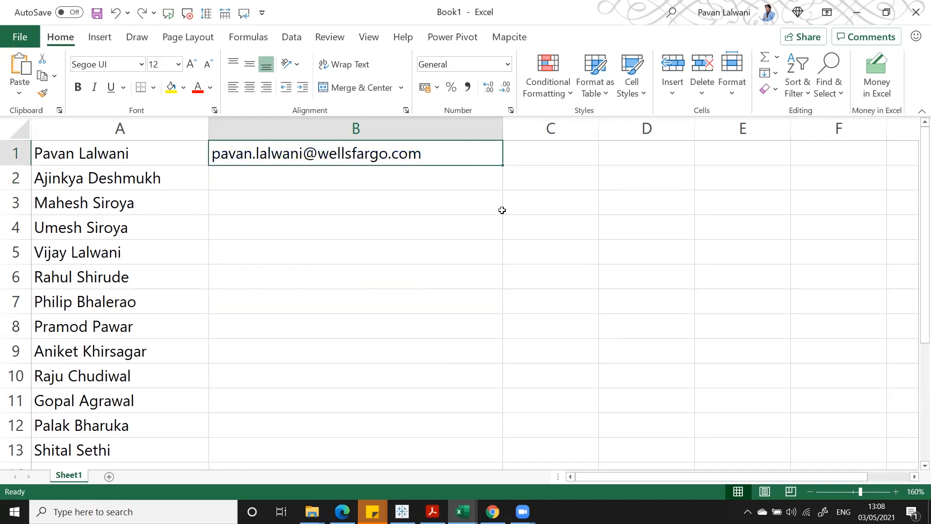
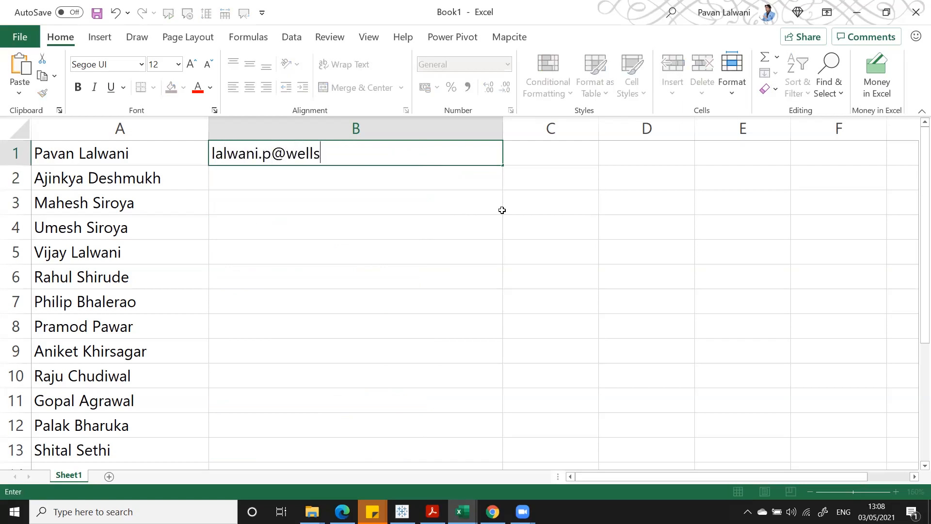
key("Return")
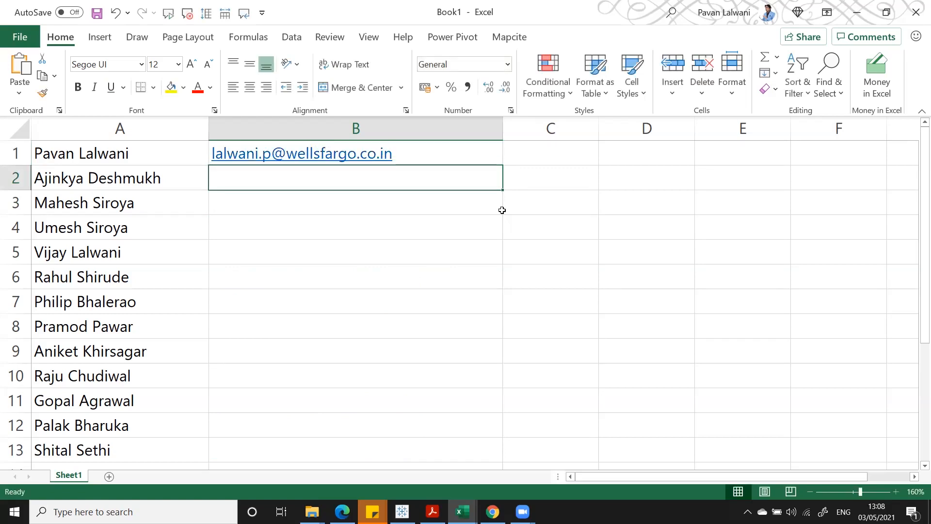
key("ctrl+e")
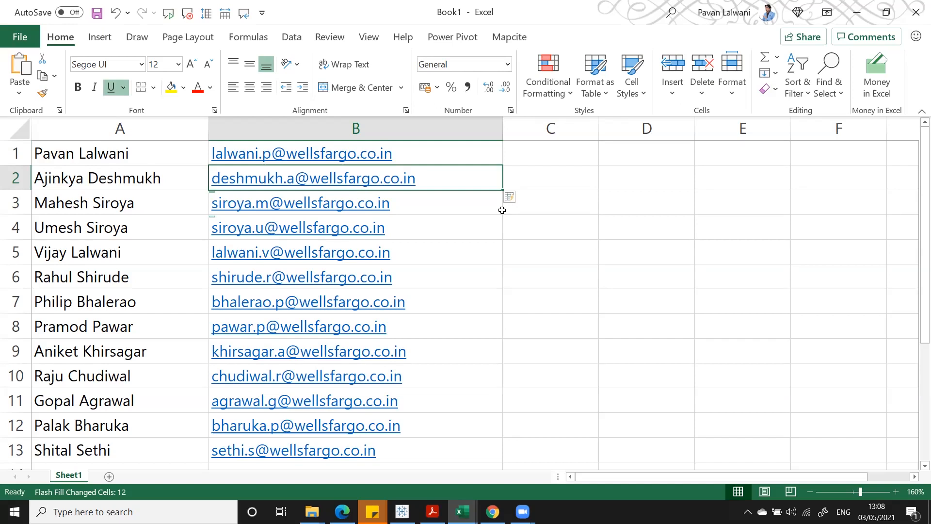
key("ctrl+z")
key("ctrl+z")
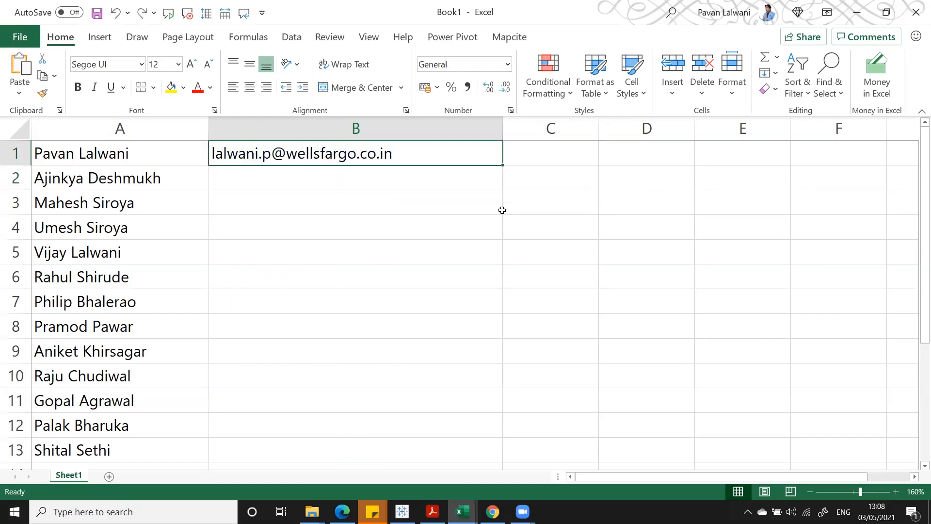
left_click(770, 73)
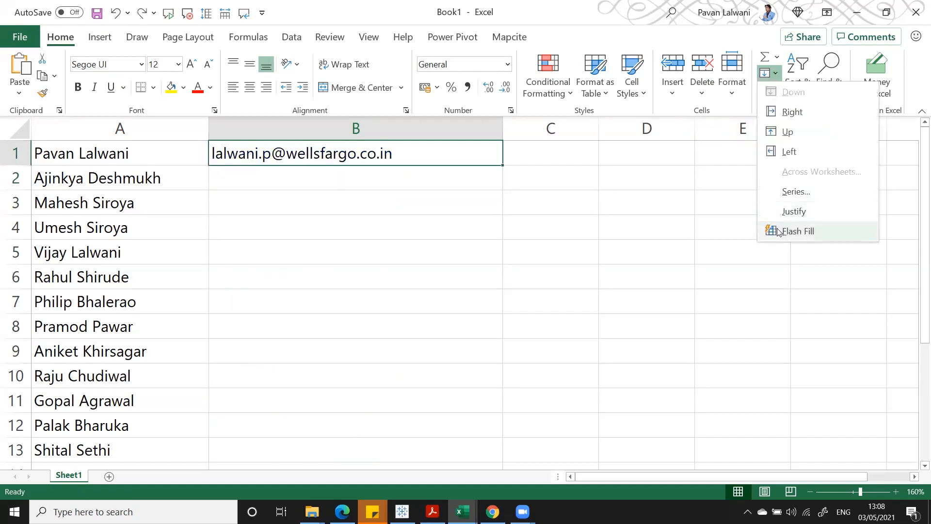
key("ctrl+2")
mouse_move(752, 218)
left_mouse_down()
mouse_move(857, 262)
mouse_move(863, 241)
left_mouse_up()
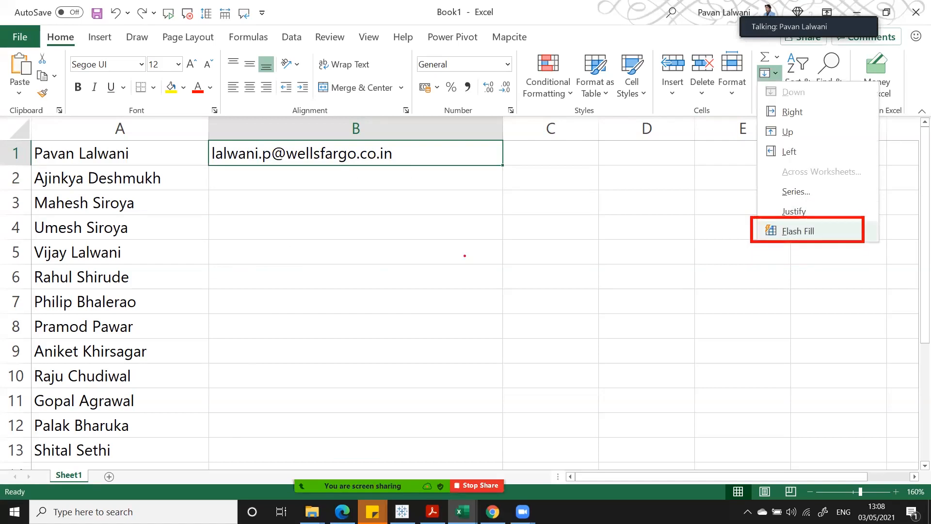
left_click_drag(245, 269, 404, 182)
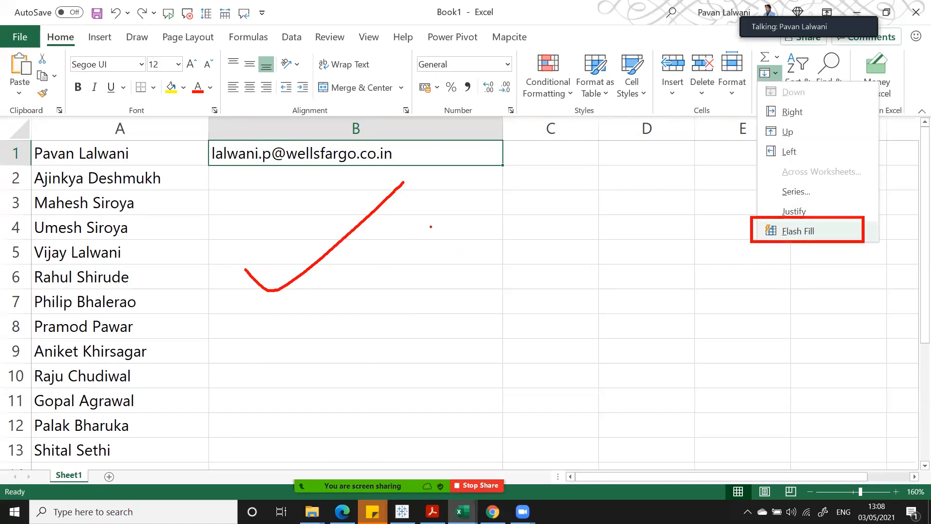
key("Escape")
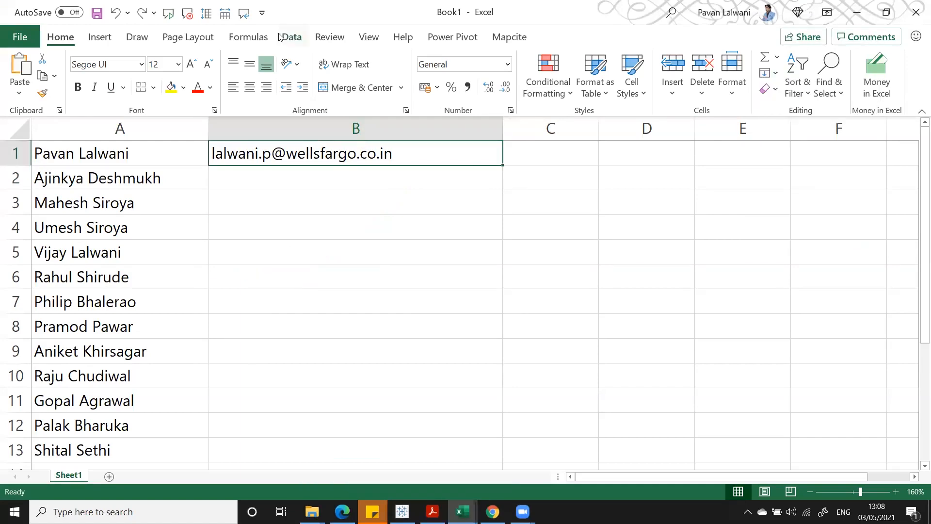
left_click(293, 38)
left_click_drag(2, 49, 295, 92)
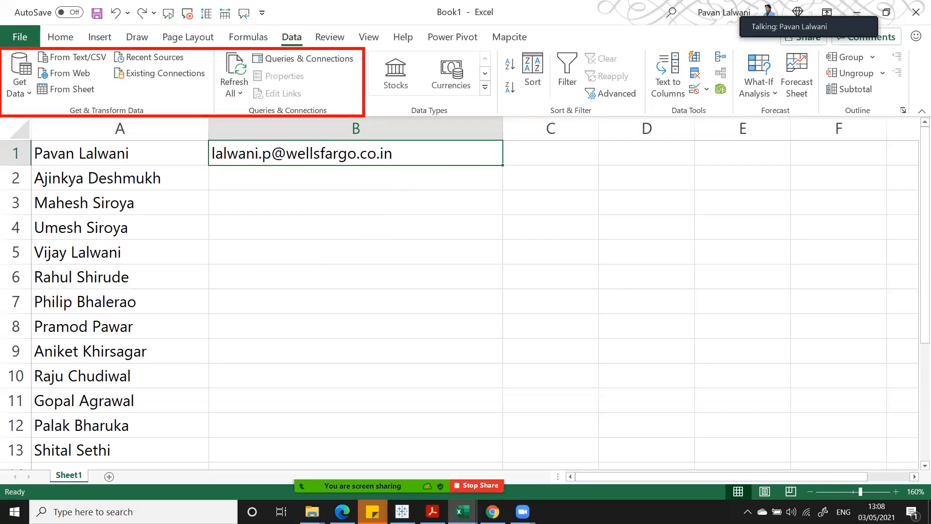
mouse_move(462, 512)
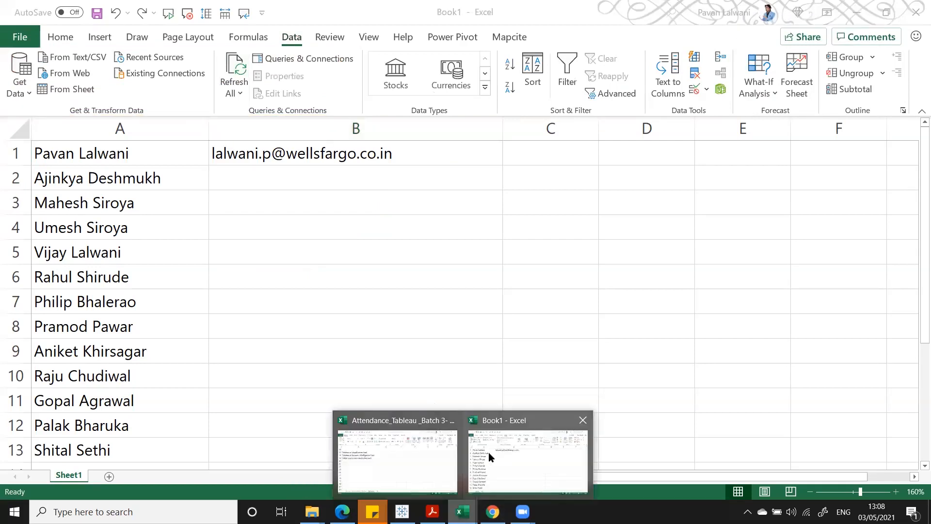
left_click(412, 456)
left_click(86, 479)
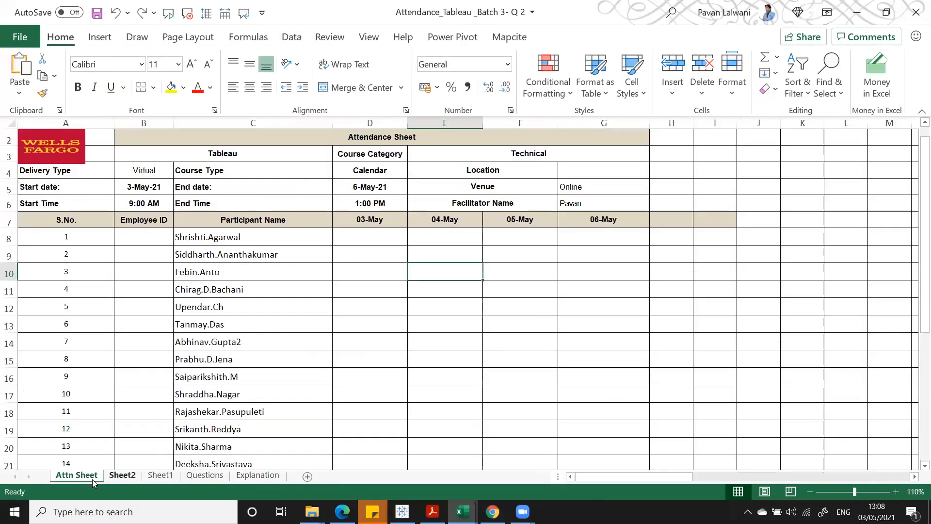
key("ctrl+Page_Down")
key("Up")
key("Up")
key("Up")
key("Up")
key("Up")
key("Up")
key("Up")
key("Up")
key("Up")
key("Up")
key("Up")
key("Up")
key("Up")
key("Up")
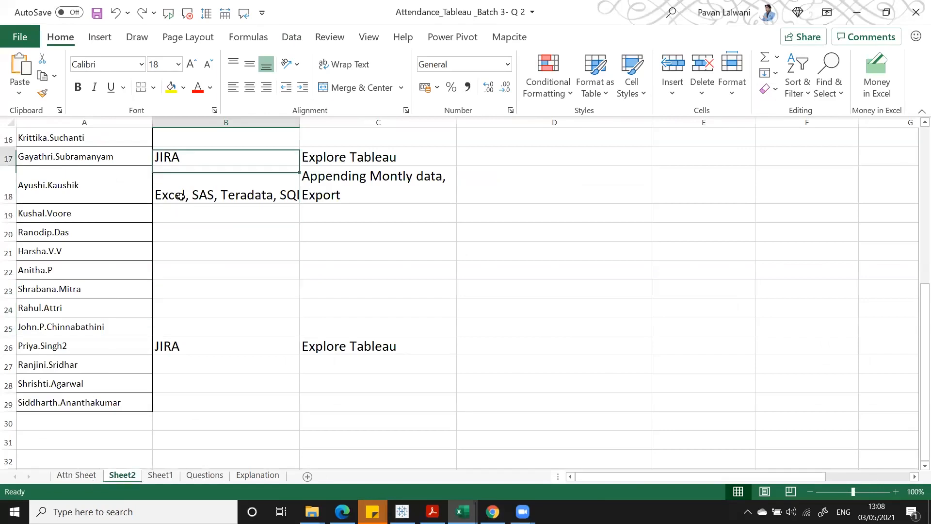
key("Up")
key("Up")
key("Up")
key("Up")
key("Up")
key("Down")
key("Down")
key("Down")
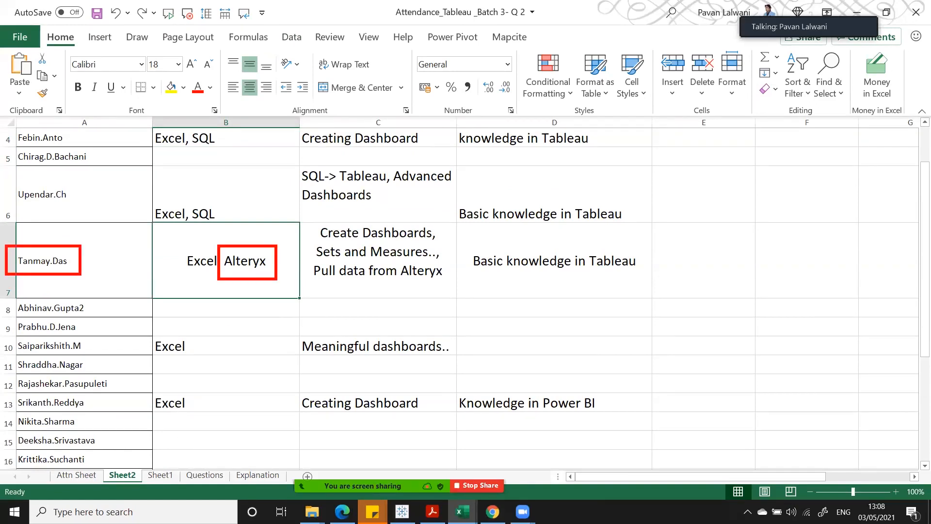
mouse_move(213, 288)
left_mouse_down()
mouse_move(245, 267)
mouse_move(235, 259)
mouse_move(273, 277)
left_mouse_up()
left_click_drag(12, 247, 73, 275)
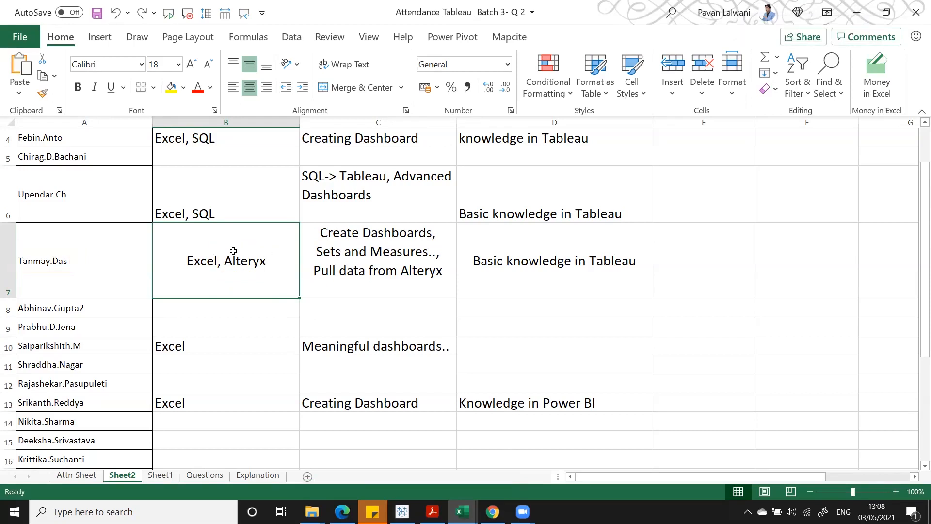
left_click_drag(216, 247, 275, 274)
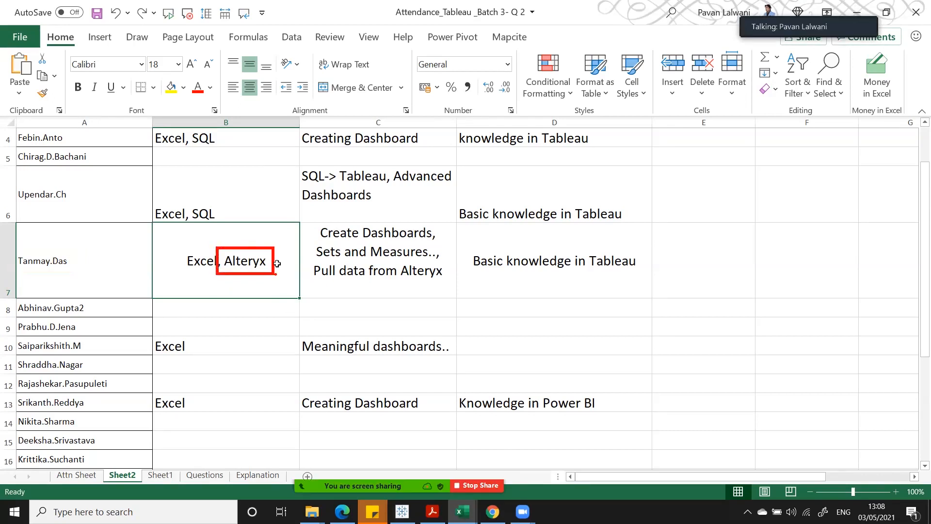
key("alt+s")
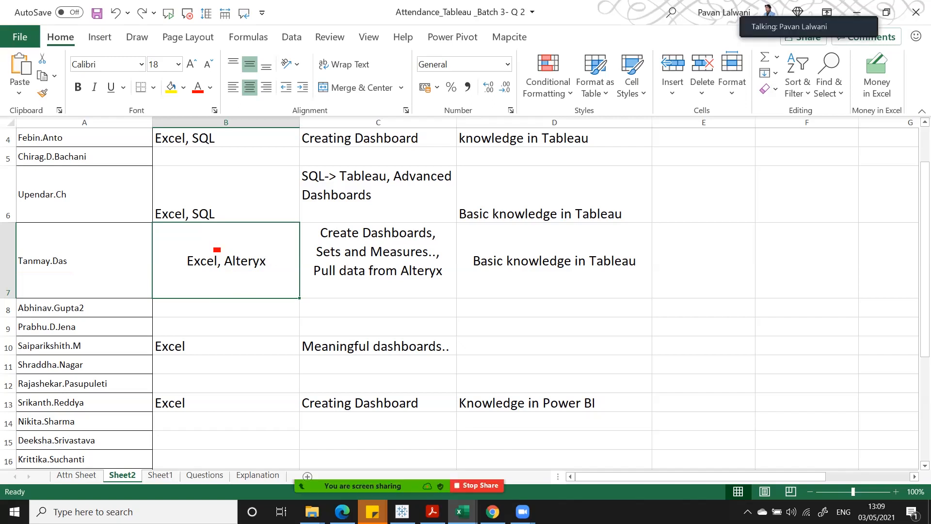
left_click_drag(215, 248, 273, 276)
mouse_move(215, 248)
left_mouse_down()
mouse_move(273, 276)
mouse_move(214, 224)
mouse_move(240, 224)
left_mouse_up()
key("Escape")
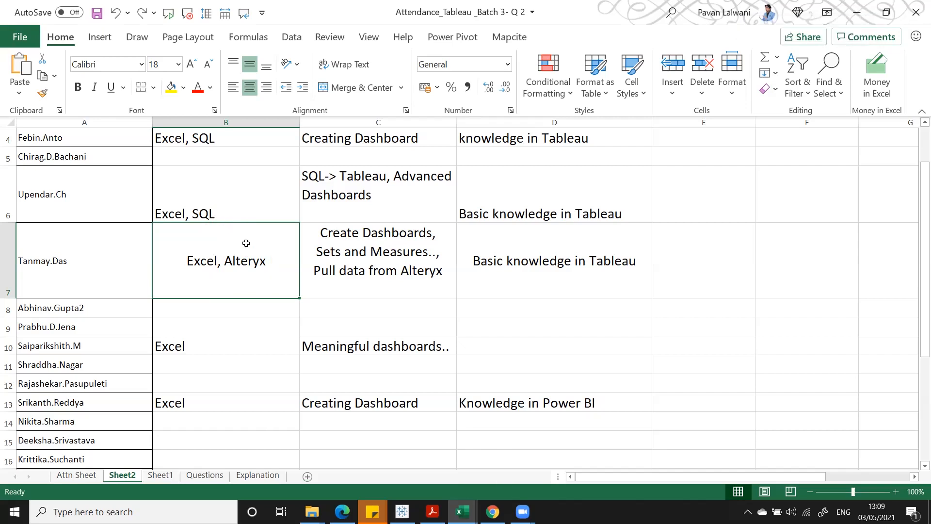
left_click(291, 37)
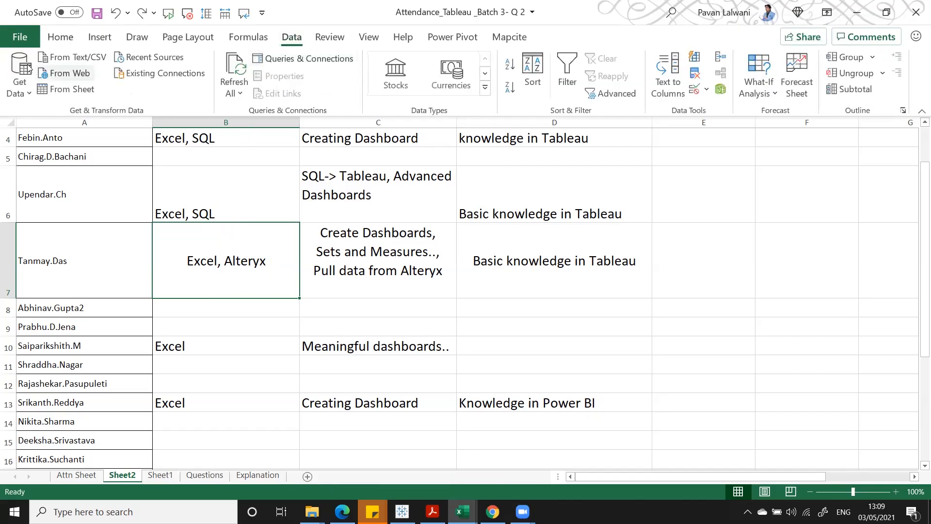
mouse_move(39, 69)
left_mouse_down()
mouse_move(301, 122)
mouse_move(358, 117)
left_mouse_up()
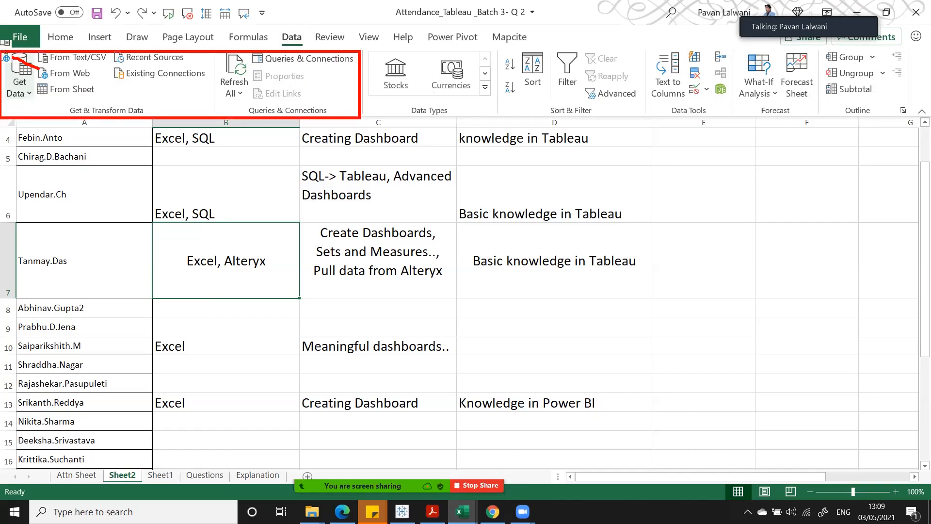
key("Escape")
left_click(430, 341)
left_click(231, 240)
left_click(305, 241)
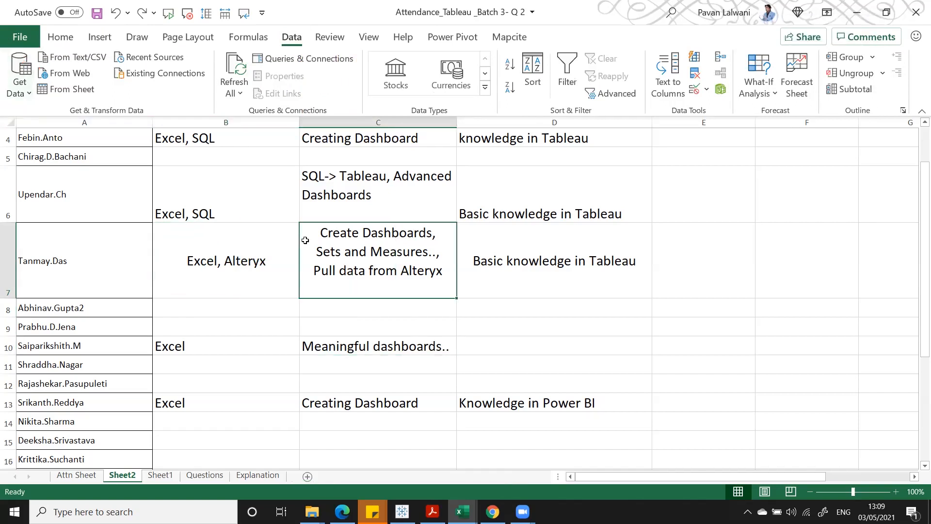
left_click(378, 321)
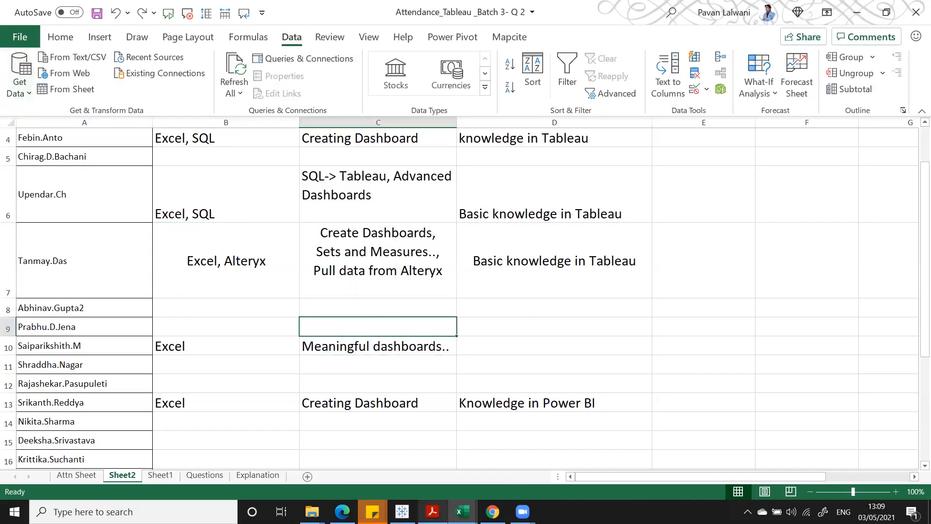
left_click(435, 391)
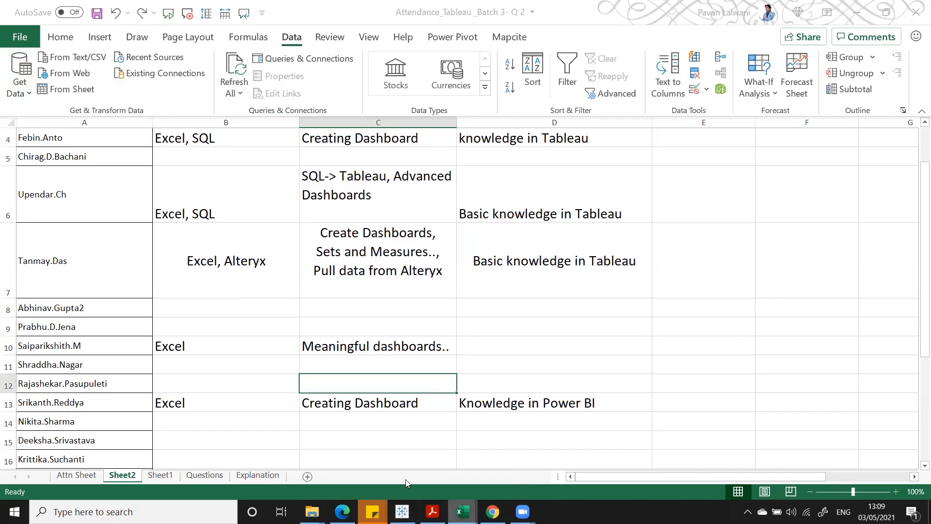
left_click(261, 475)
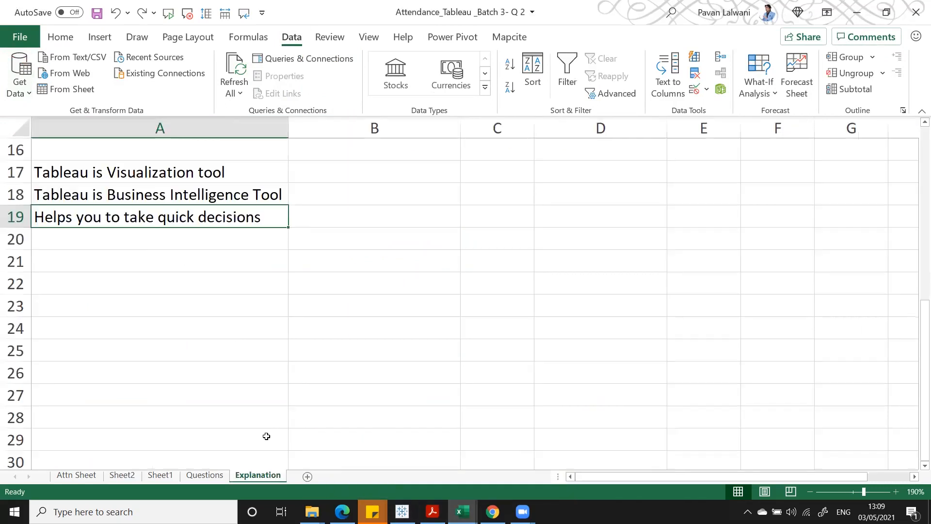
left_click(273, 289)
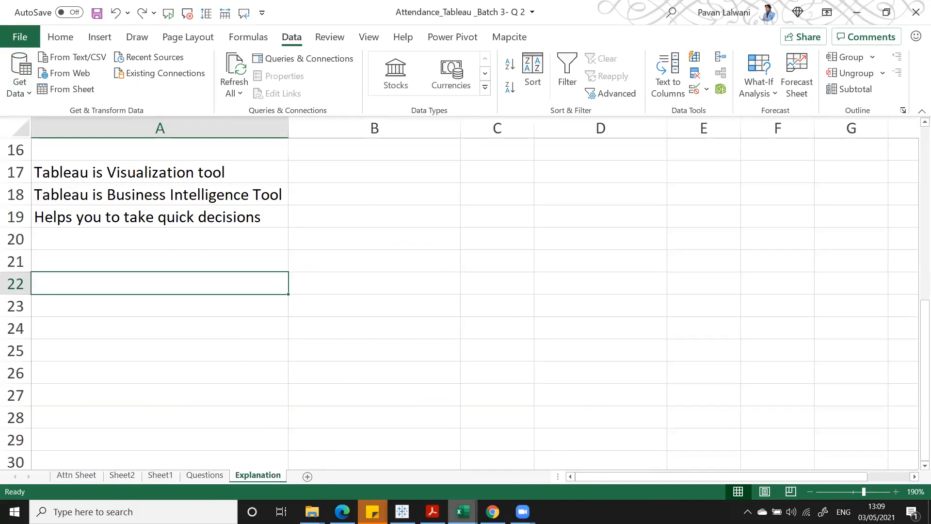
mouse_move(462, 511)
left_click(532, 457)
left_click(159, 182)
left_click_drag(286, 125, 120, 131)
- Delete columns A and B, then bring Tableau Public's KPI sheet forward
right_click(120, 131)
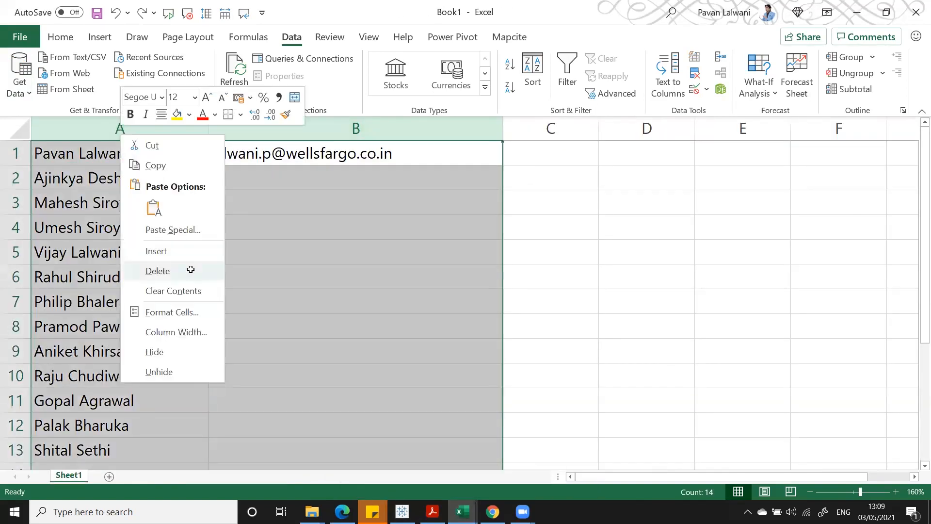
left_click(189, 268)
left_click(87, 169)
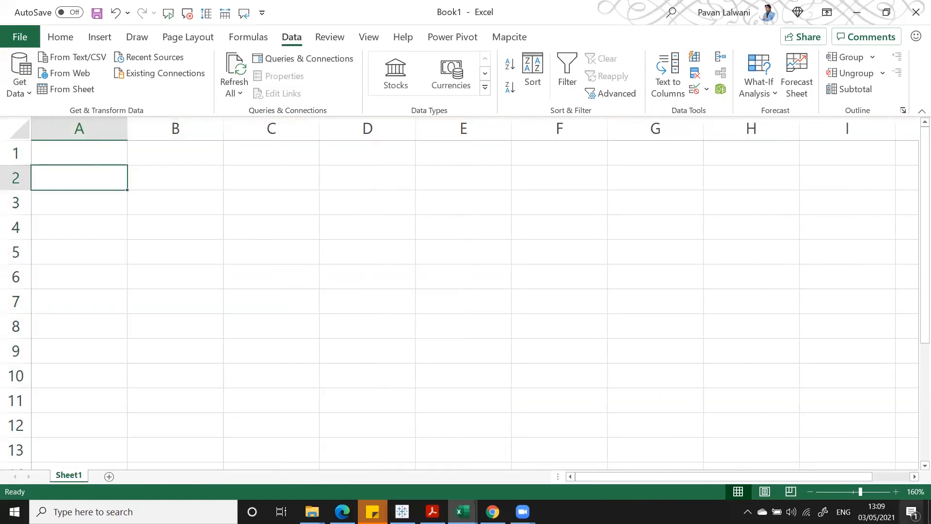
left_click(604, 355)
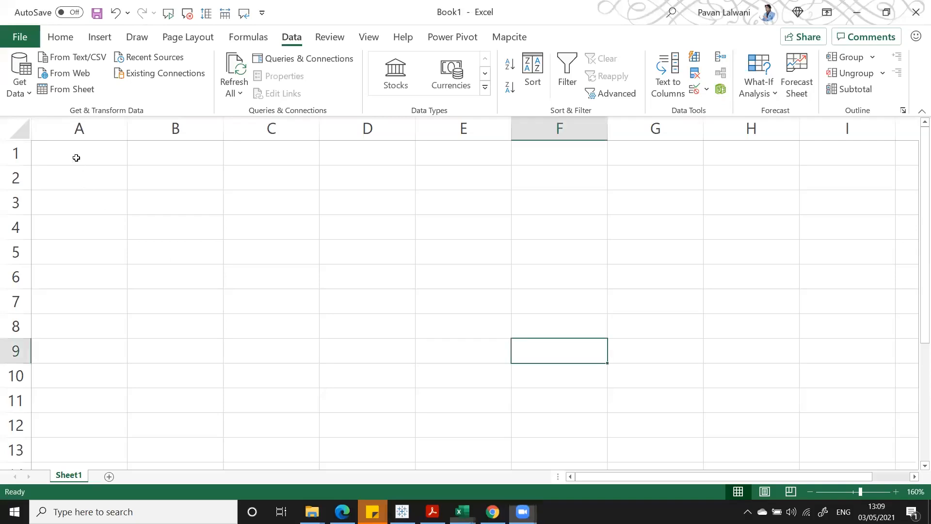
left_click(76, 157)
left_click(402, 512)
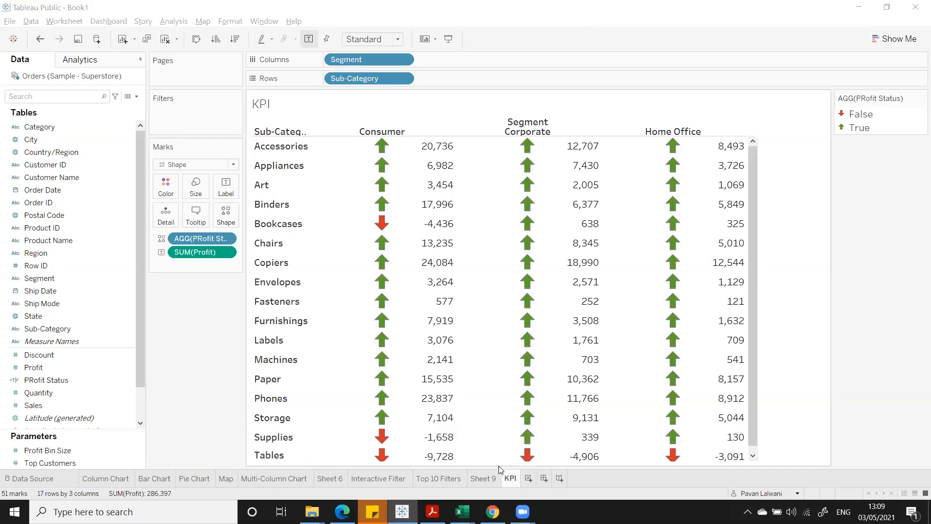
- Add a new worksheet, set marks to Shape and drop PRofit Status onto Shape
left_click(529, 480)
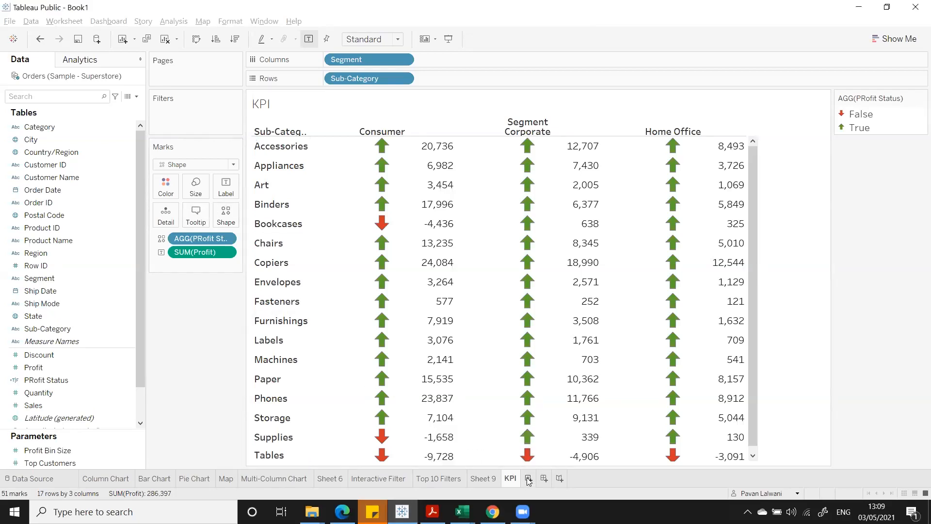
left_click(181, 167)
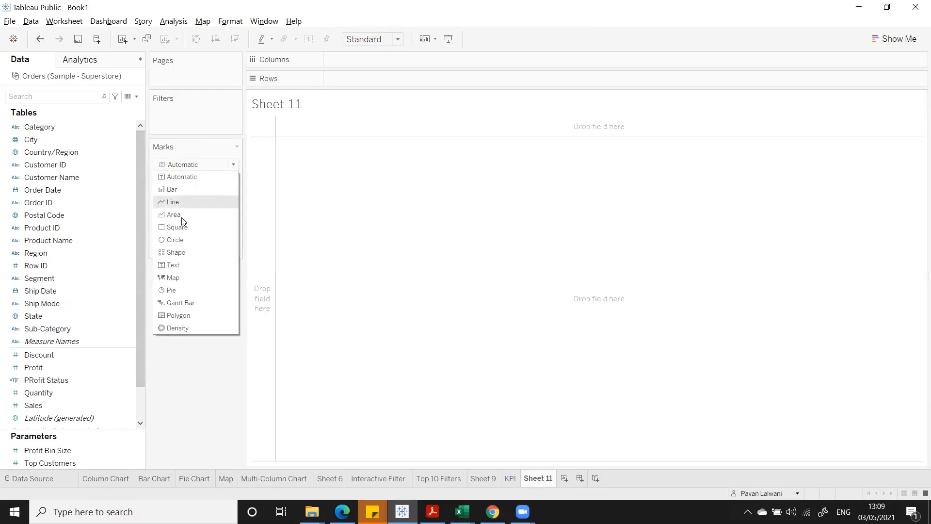
left_click(181, 245)
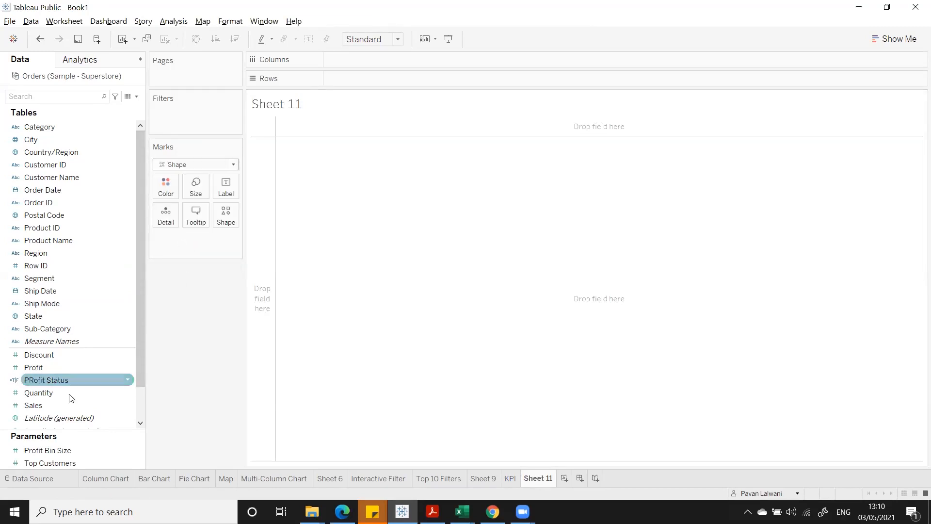
left_click_drag(63, 380, 248, 219)
- Assign a circle shape to PRofit Status's True value and apply it
left_click(196, 188)
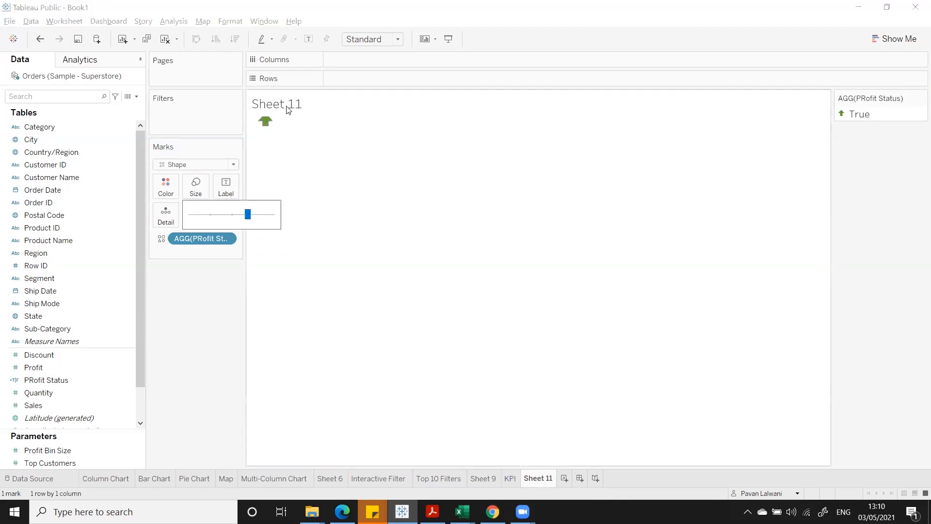
left_click(366, 40)
left_click(211, 256)
left_click(226, 214)
left_click(361, 177)
left_click(483, 198)
left_click(573, 348)
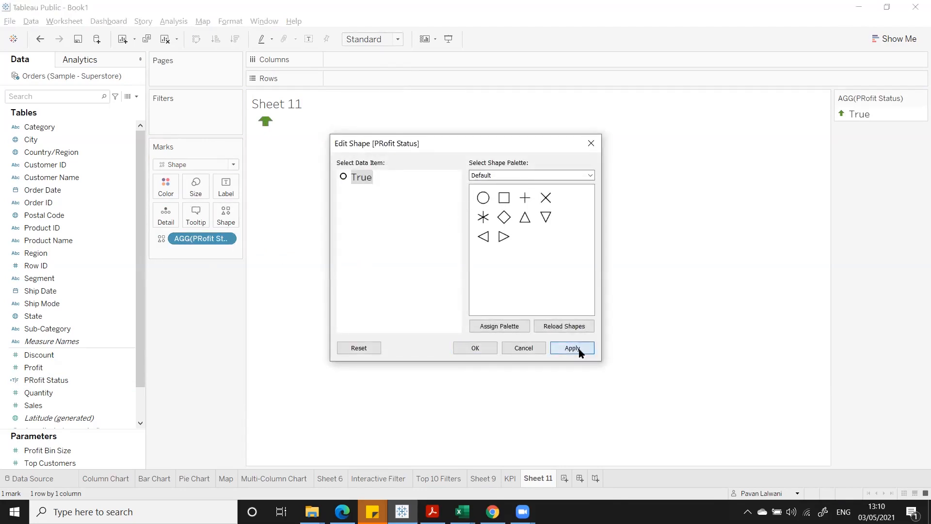
left_click(475, 348)
- Check the KPI sheet's new profit circles, switching back from Sheet 11
left_click(512, 480)
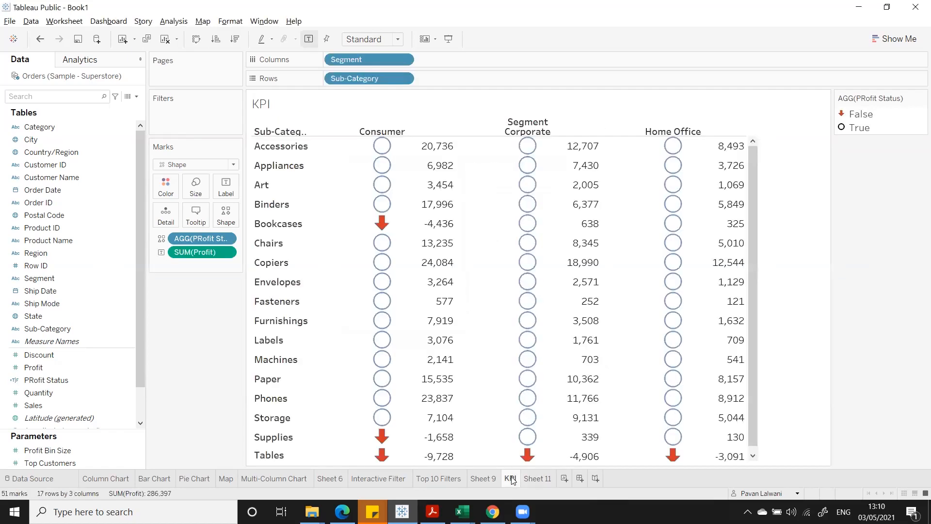
left_click(528, 481)
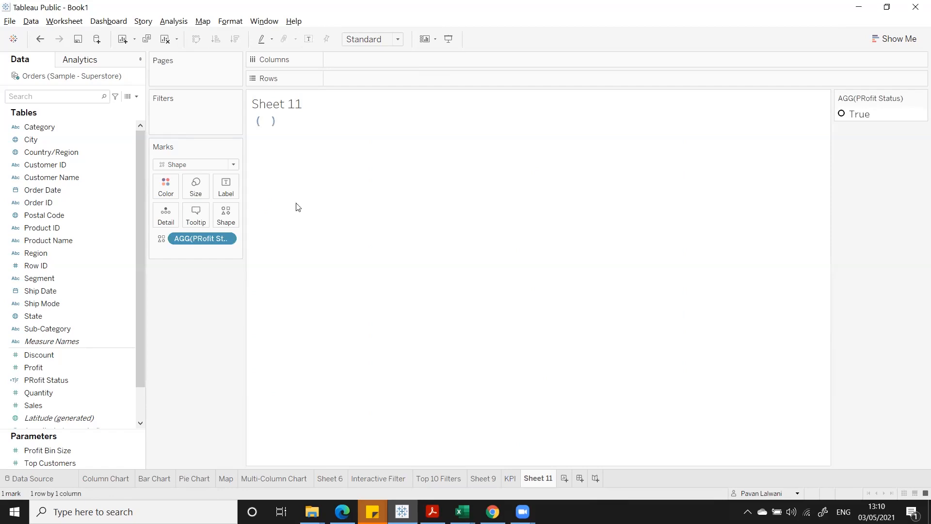
left_click(512, 479)
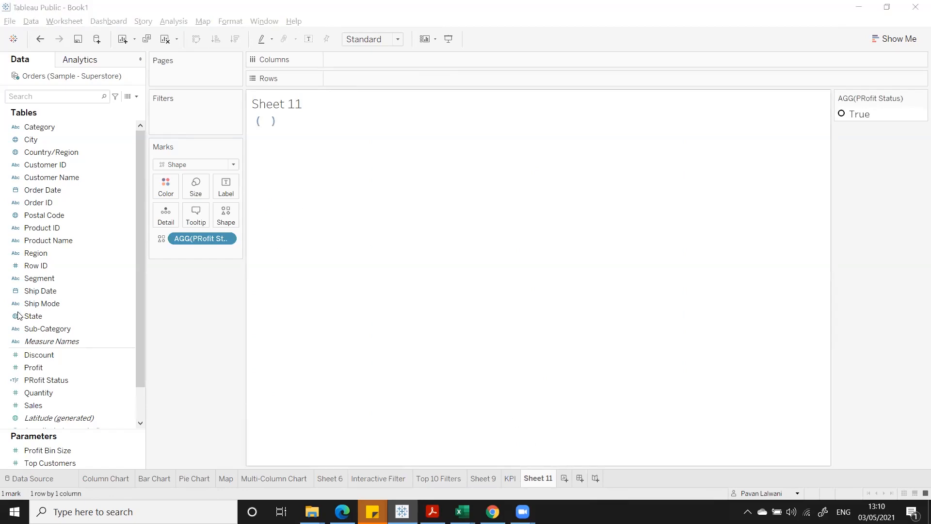
right_click(118, 380)
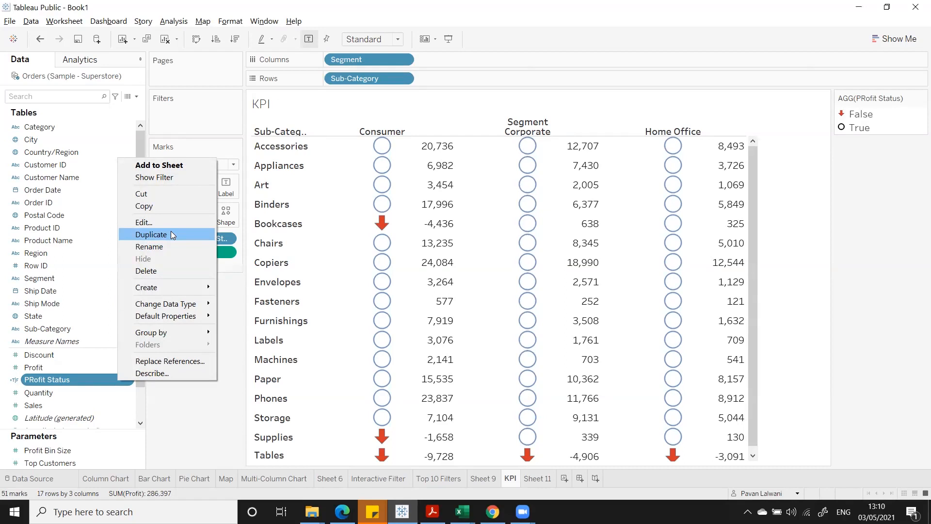
left_click(189, 409)
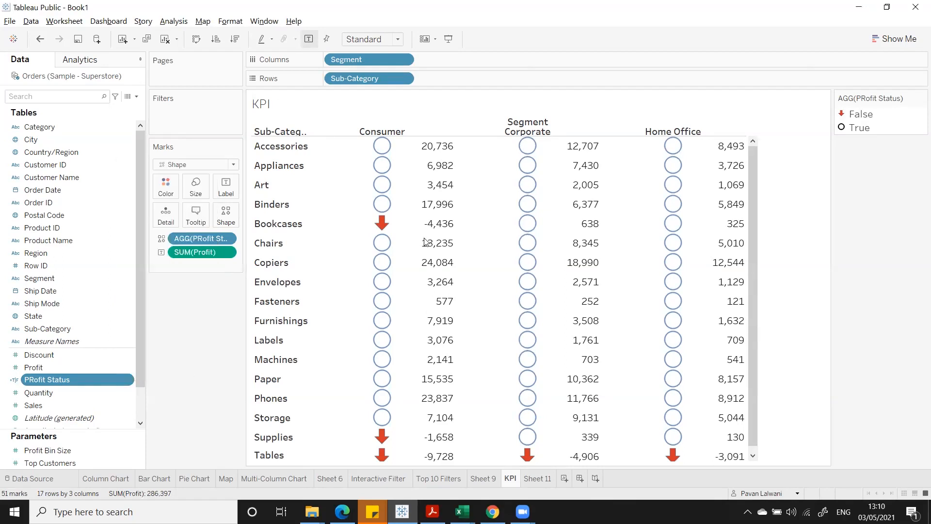